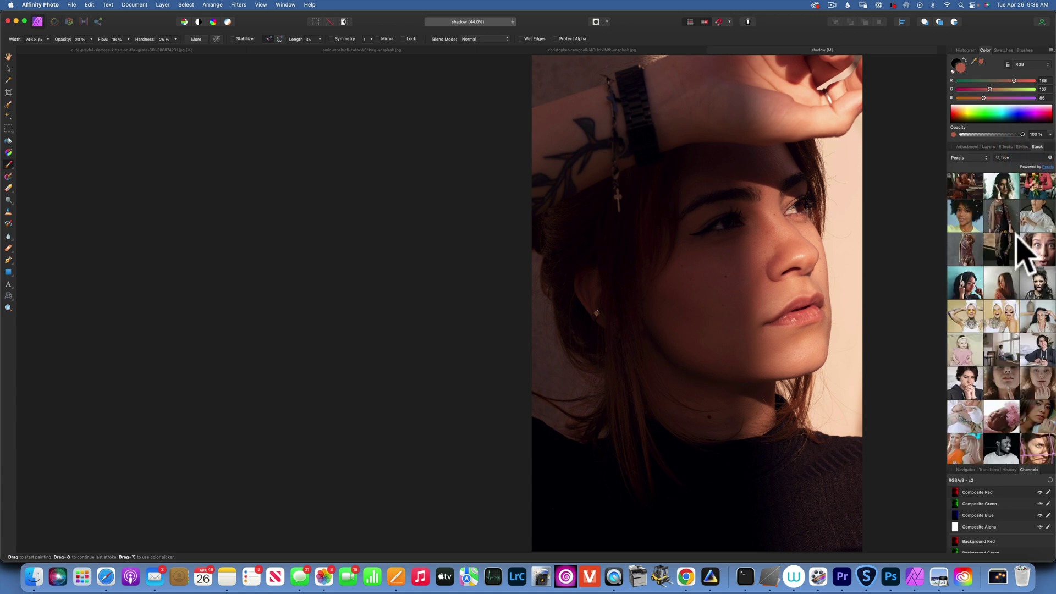
# - Switch from the stock images to the layer list and duplicate the Background layer twice
pyautogui.scroll(5, 991, 256)
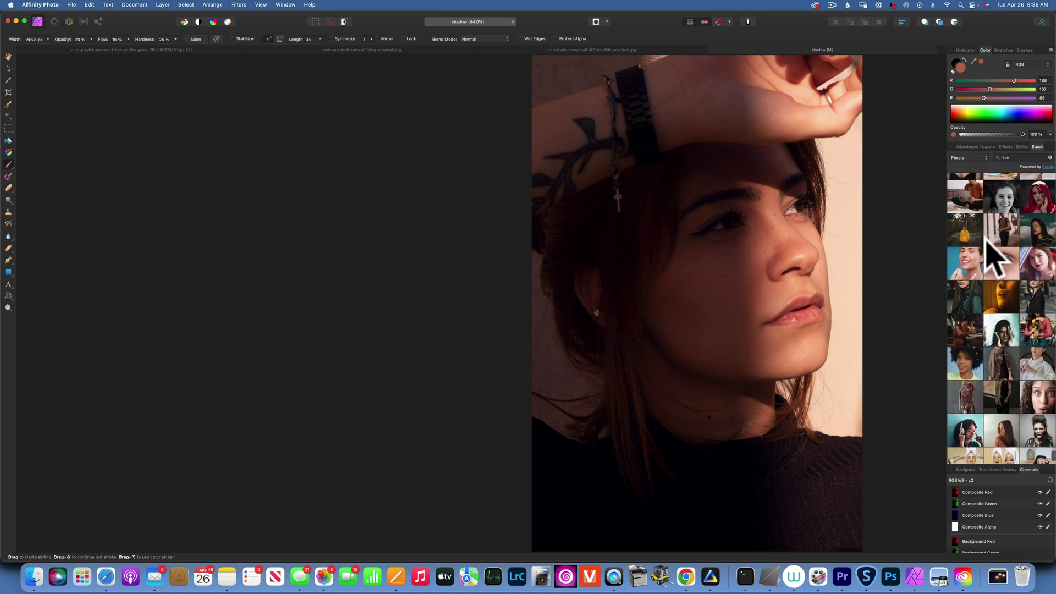
pyautogui.click(988, 147)
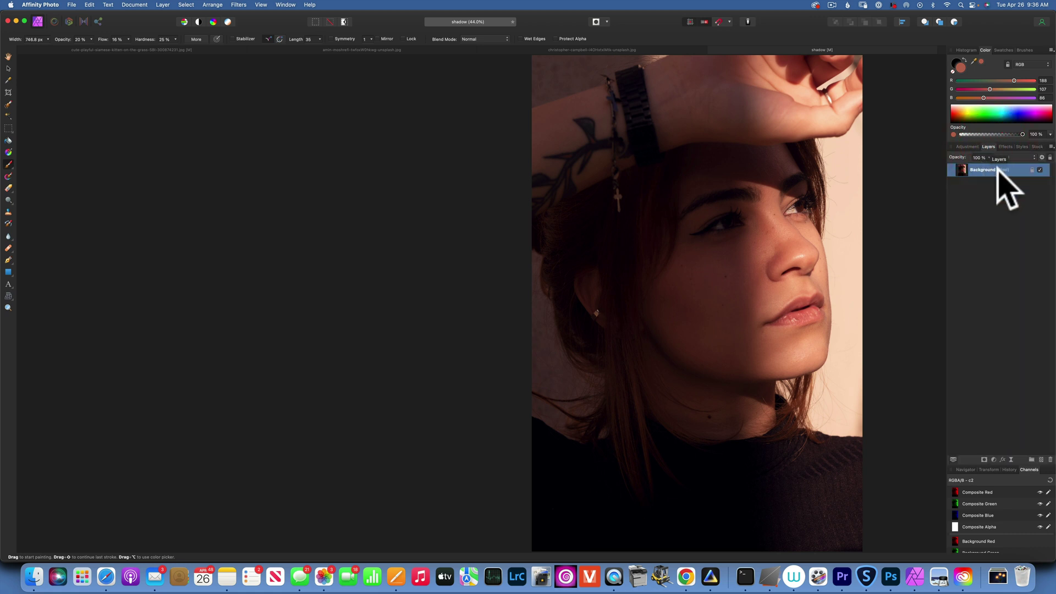
pyautogui.doubleClick(999, 170)
pyautogui.press('super')
pyautogui.press('super+j')
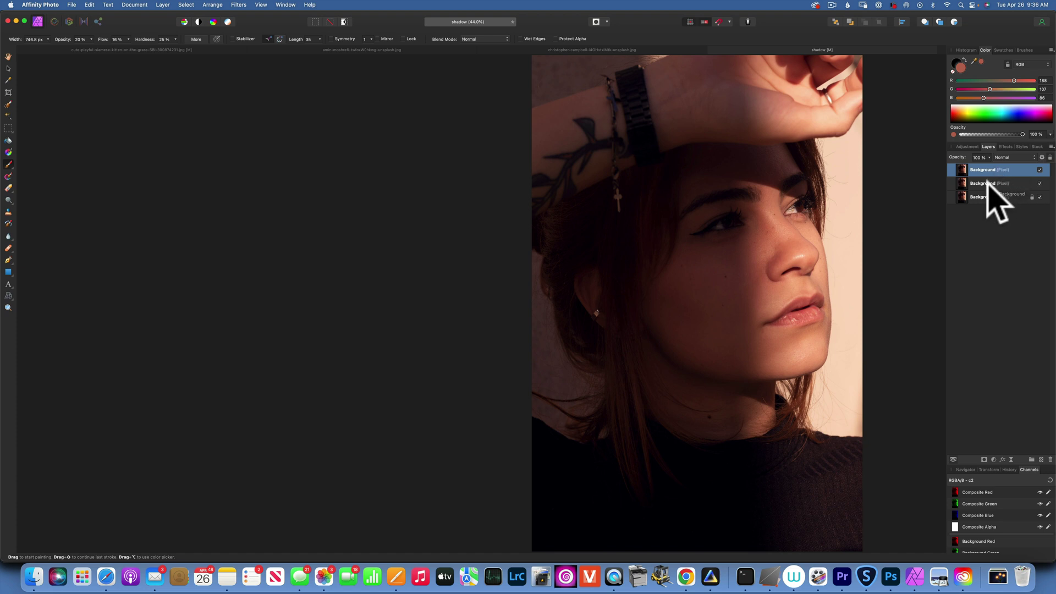
# - Rename the middle copy of the Background layer as develop
pyautogui.click(984, 183)
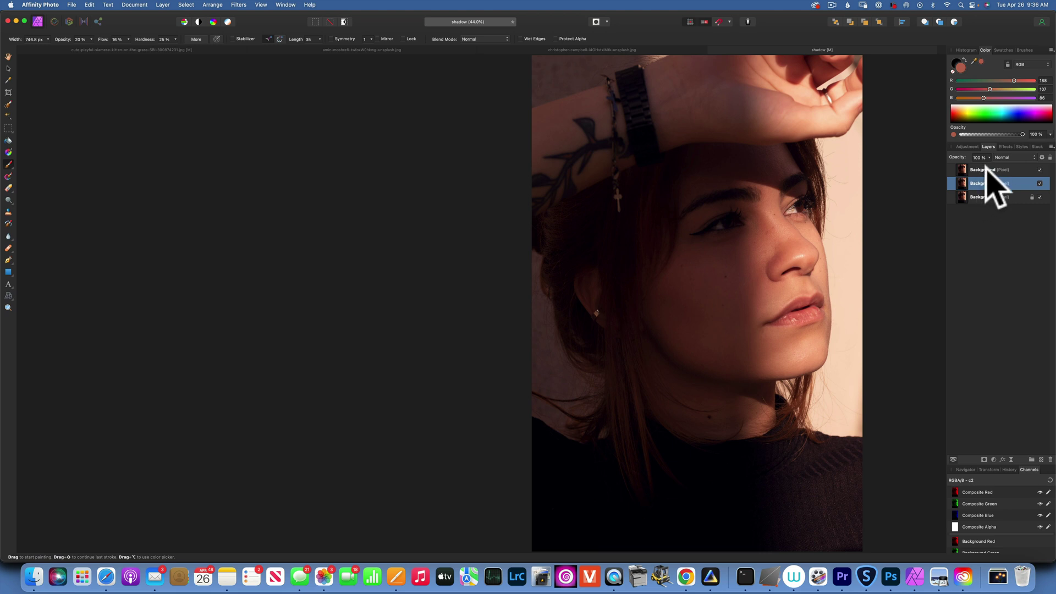
pyautogui.doubleClick(985, 183)
pyautogui.write('develo')
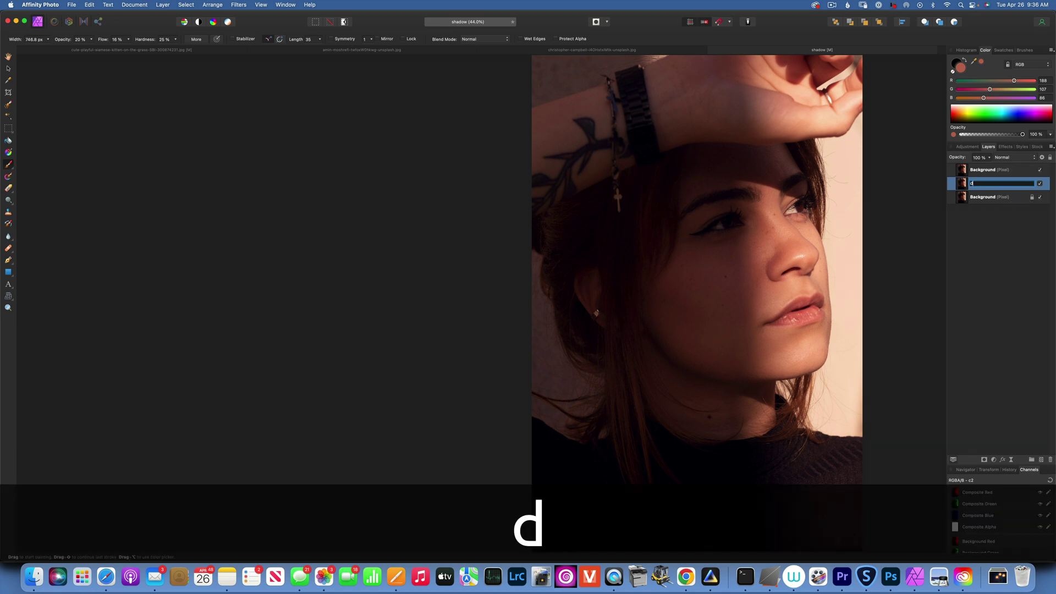
pyautogui.write('p')
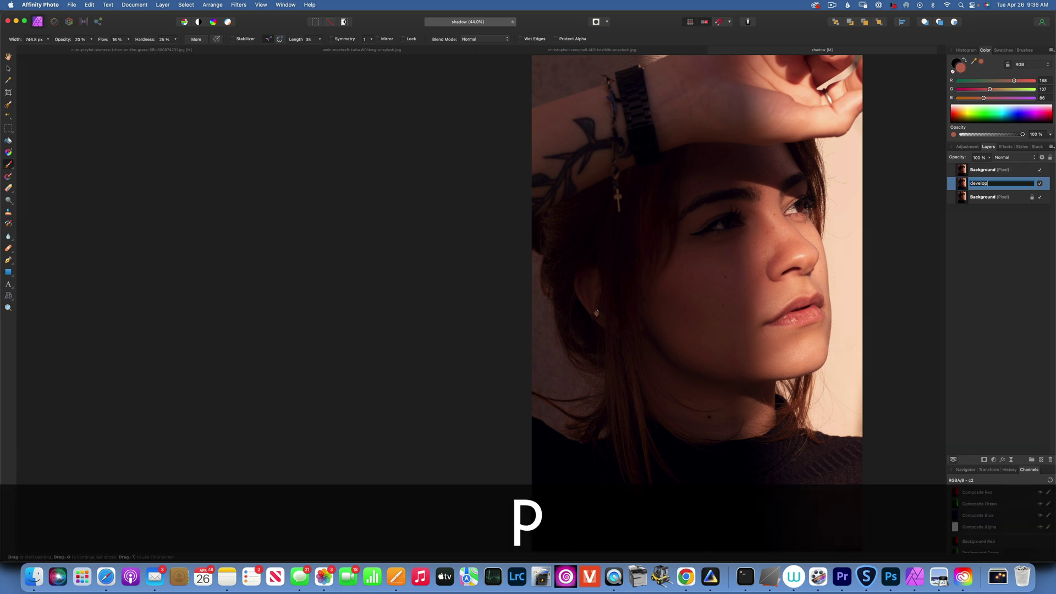
# - Rename the topmost Background copy as curves and hide that layer
pyautogui.click(986, 170)
pyautogui.doubleClick(985, 170)
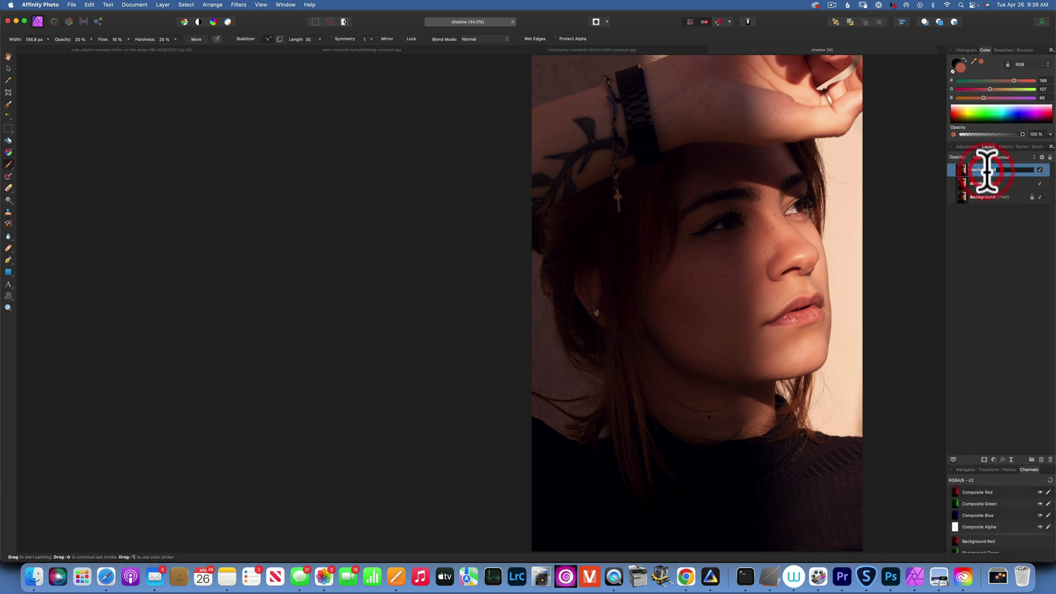
pyautogui.write('cur')
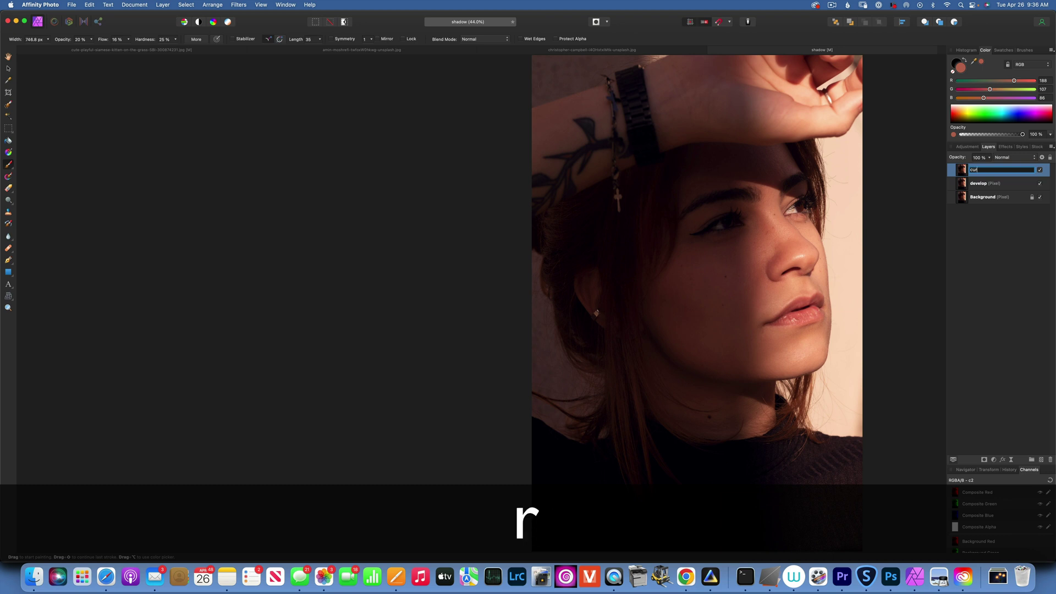
pyautogui.write('ves')
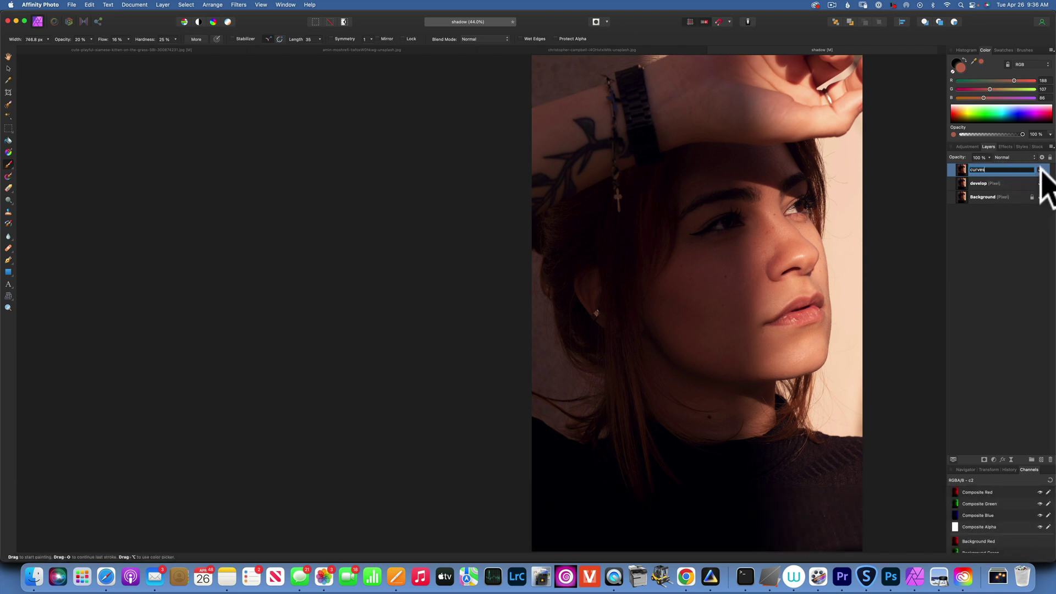
pyautogui.click(1038, 170)
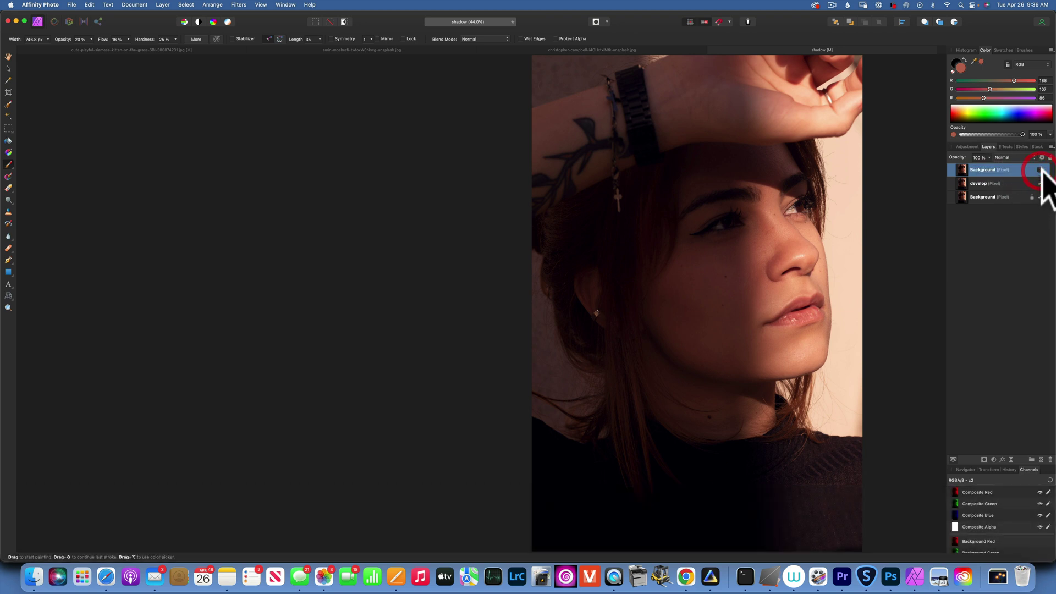
pyautogui.doubleClick(992, 170)
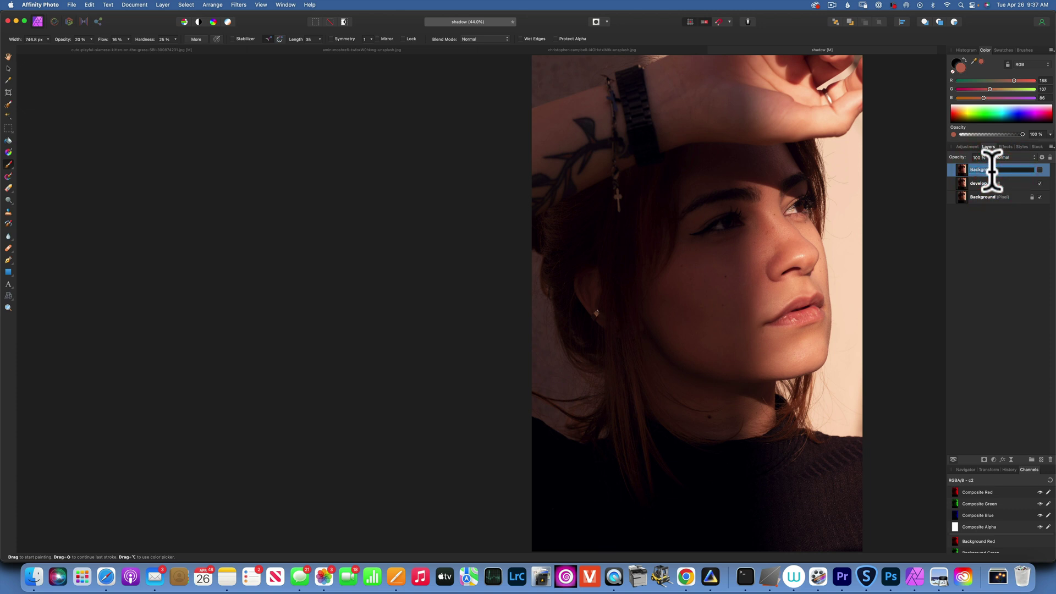
pyautogui.write('cur')
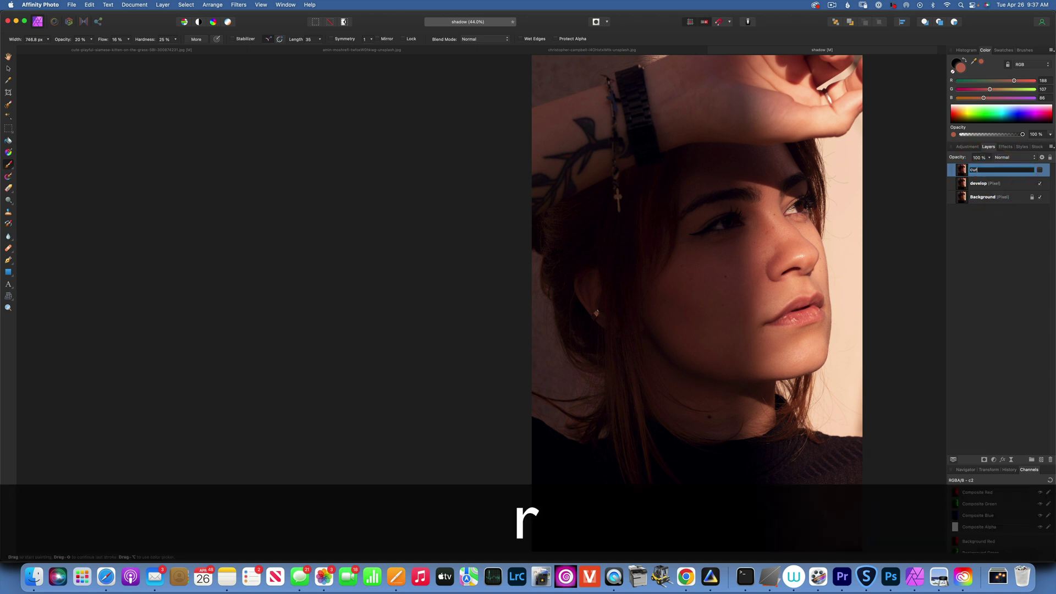
pyautogui.write('ves')
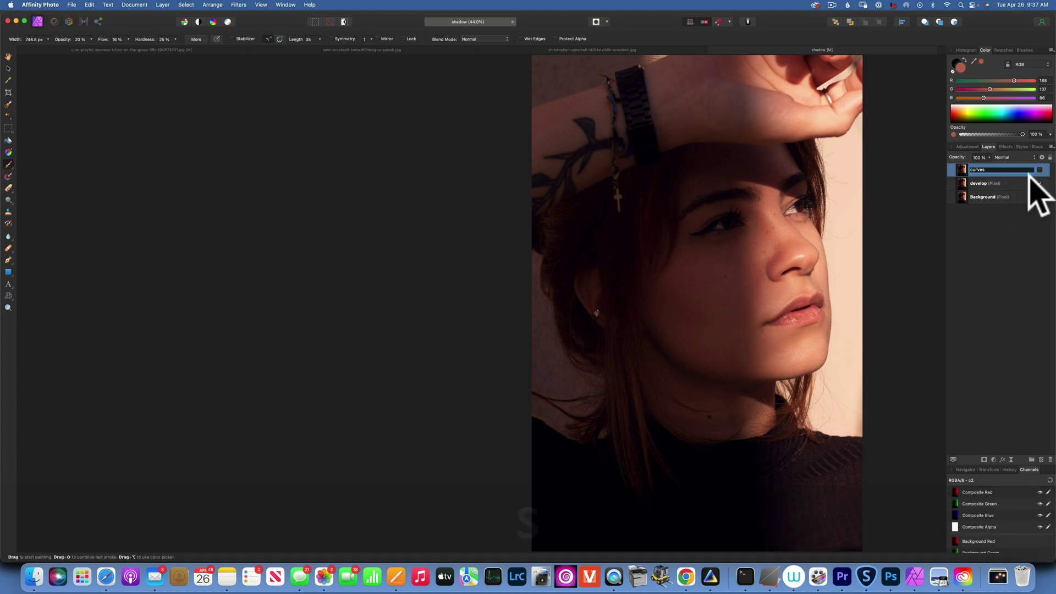
pyautogui.press('Return')
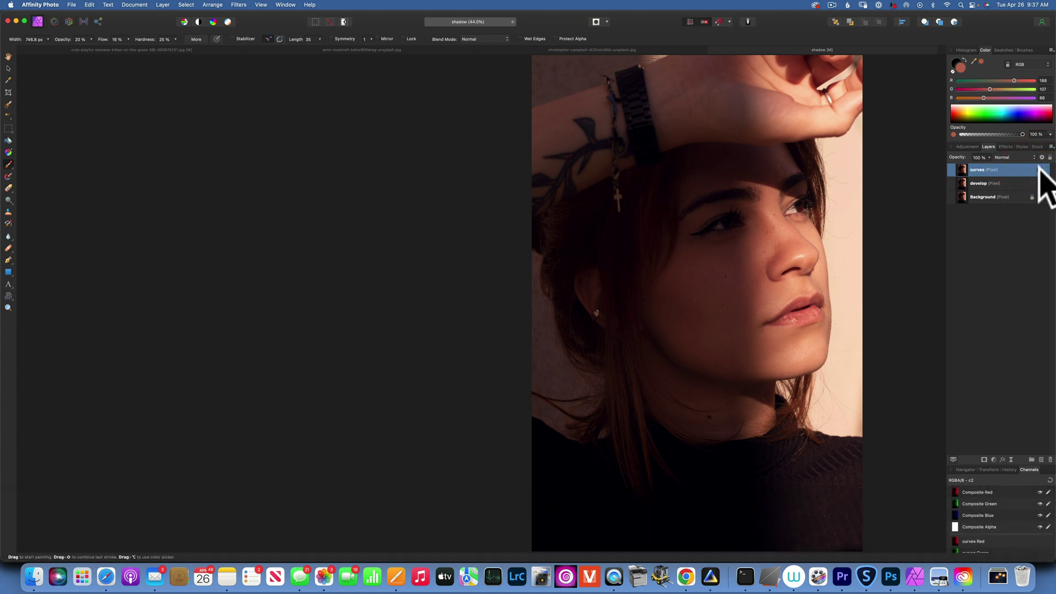
pyautogui.click(1038, 169)
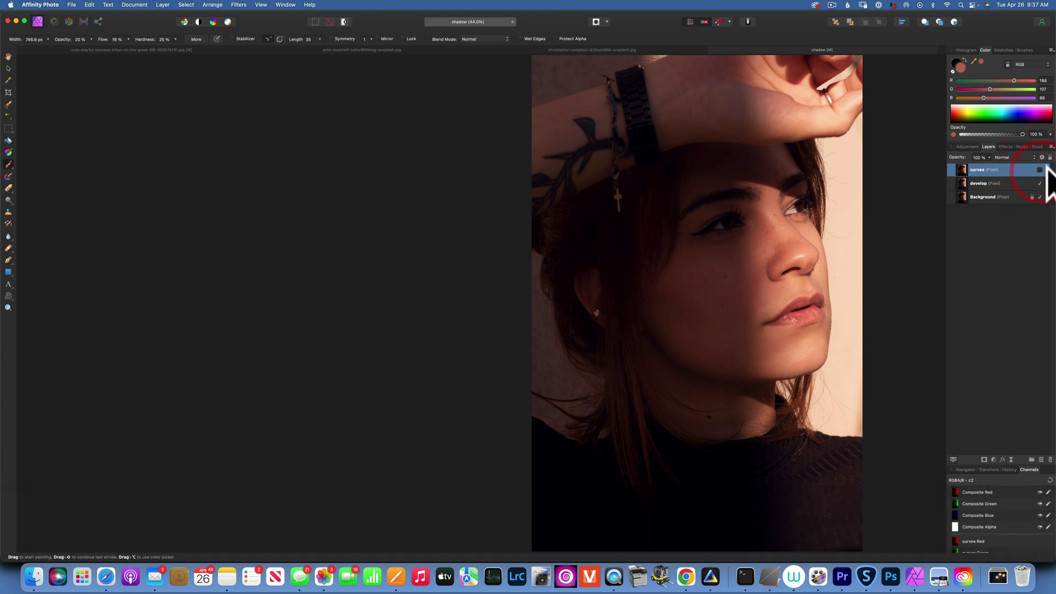
# - Process the develop layer in the Develop Persona with Shadows at 100%, apply it, and compare the image with and without the layer
pyautogui.click(981, 184)
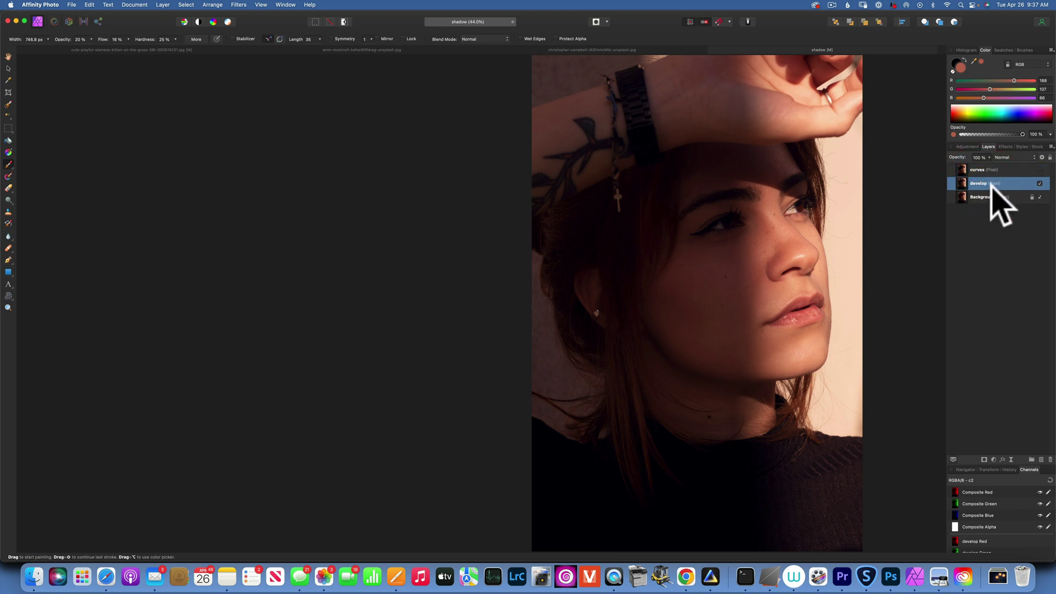
pyautogui.click(69, 22)
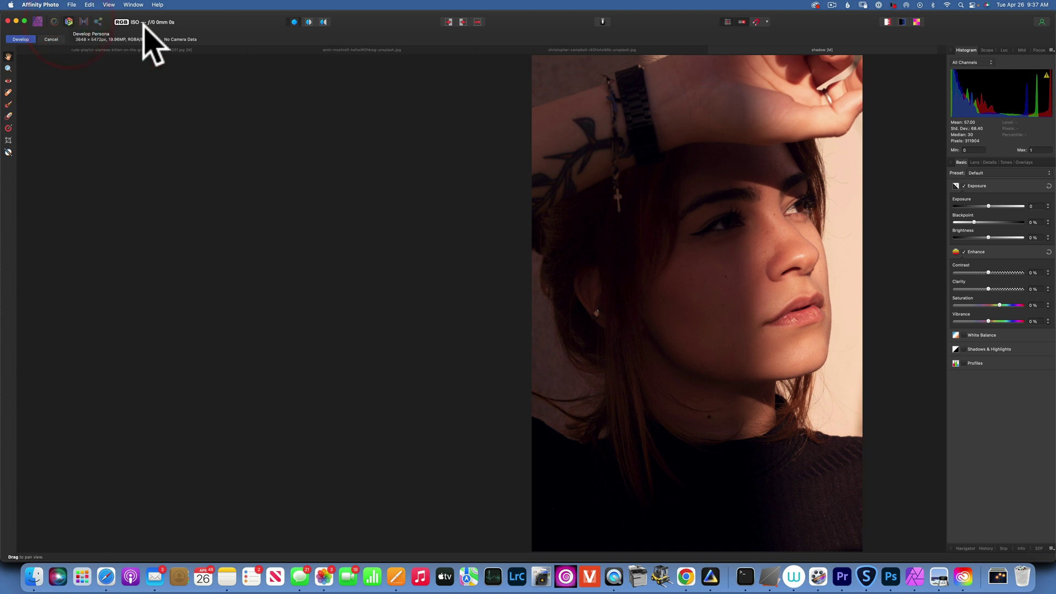
pyautogui.click(987, 349)
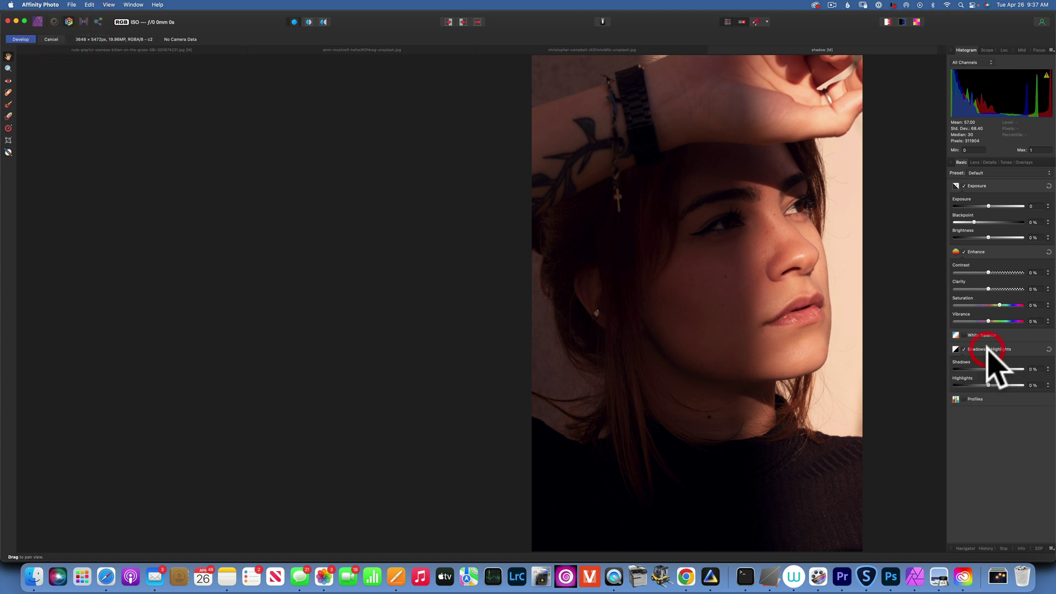
pyautogui.moveTo(988, 369); pyautogui.dragTo(1053, 368)
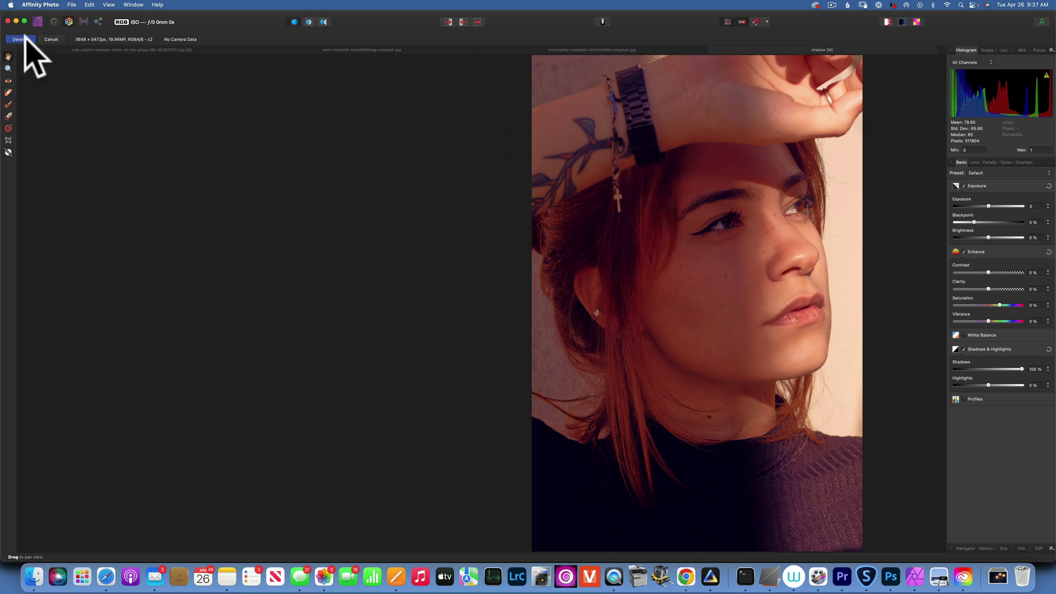
pyautogui.click(25, 39)
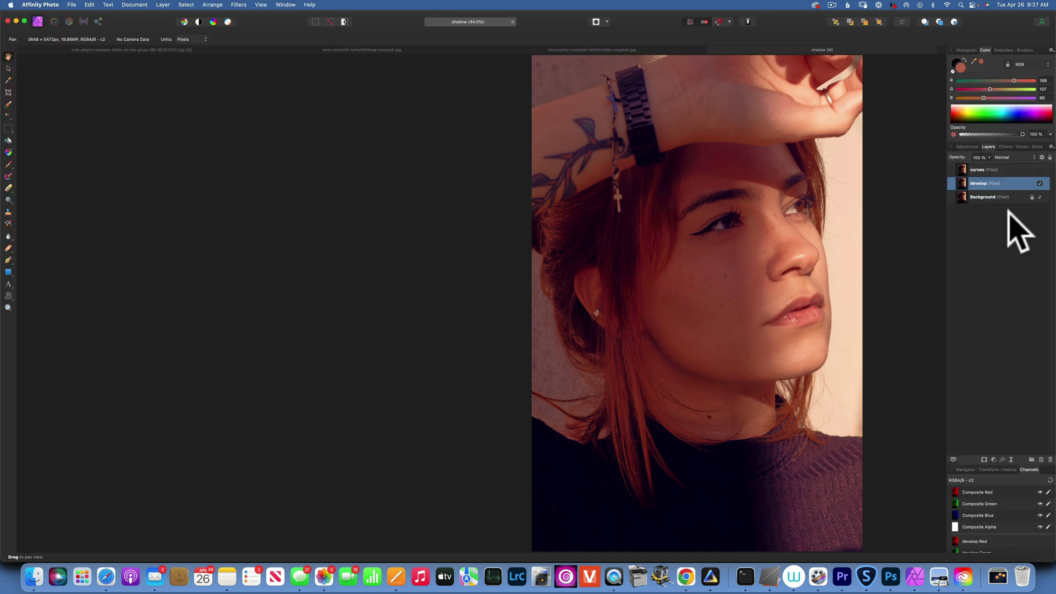
pyautogui.click(1039, 184)
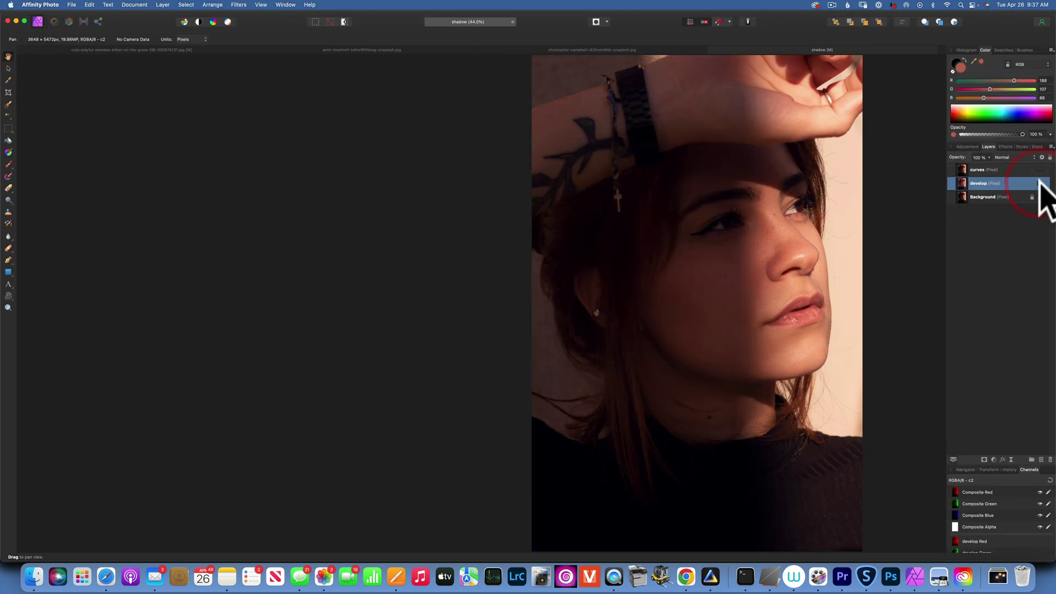
pyautogui.click(1039, 183)
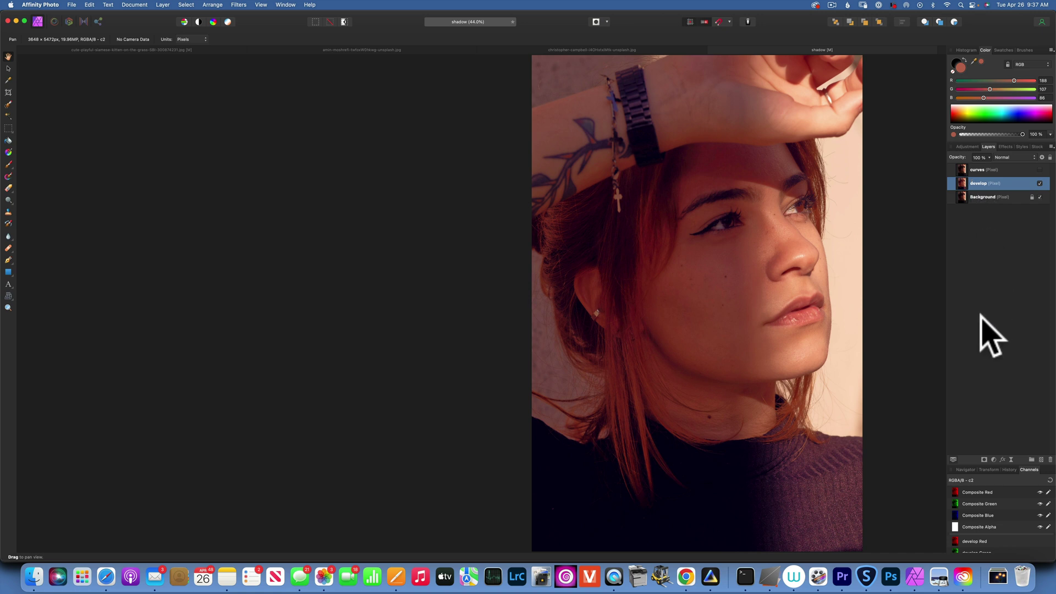
# - Add a black mask to the develop layer and select that mask
pyautogui.press('alt')
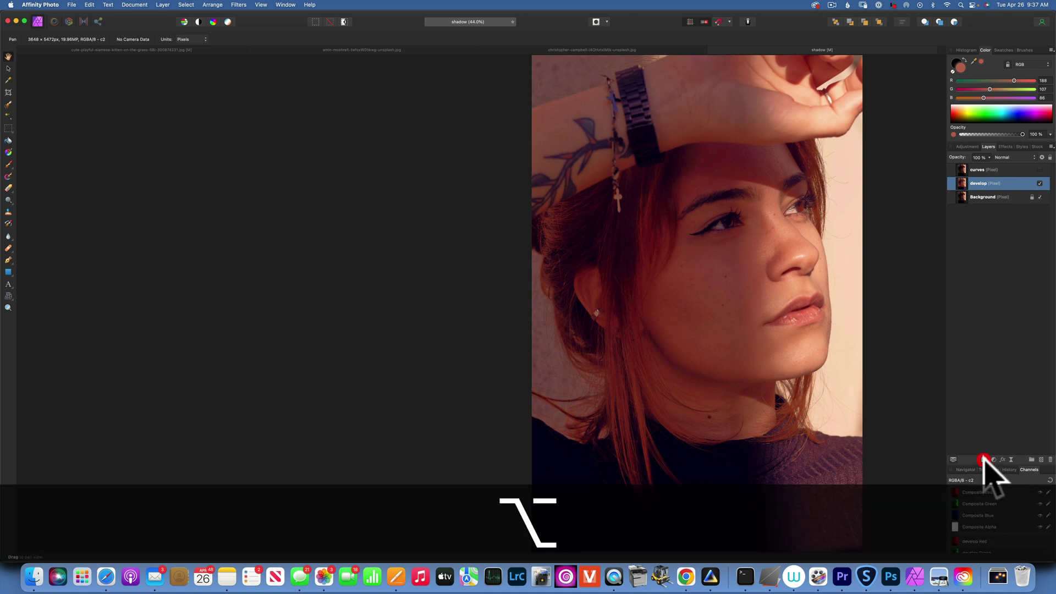
pyautogui.keyDown('alt'); pyautogui.click(985, 458); pyautogui.keyUp('alt')
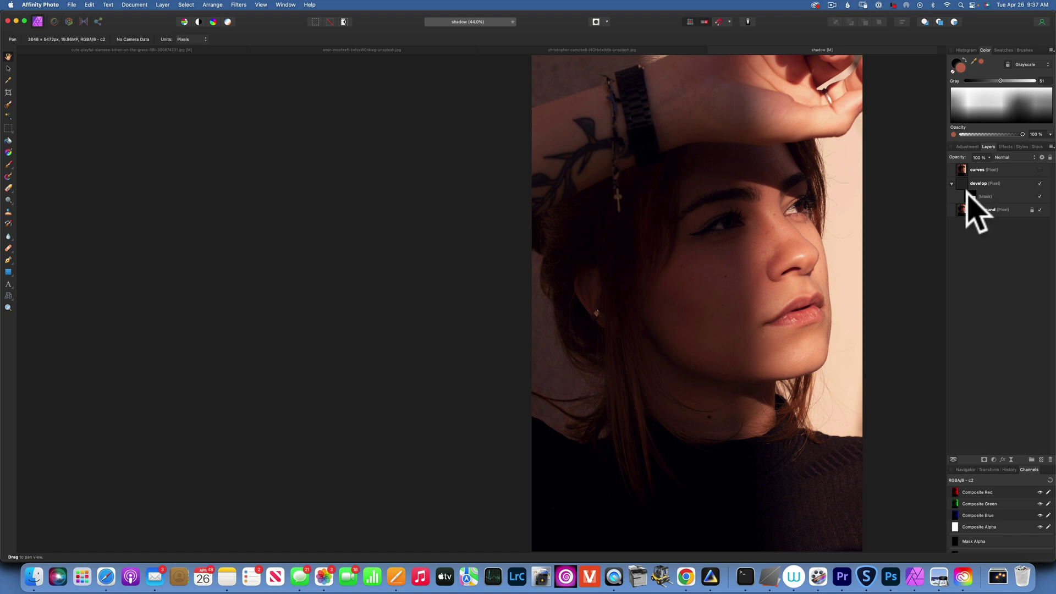
pyautogui.click(971, 196)
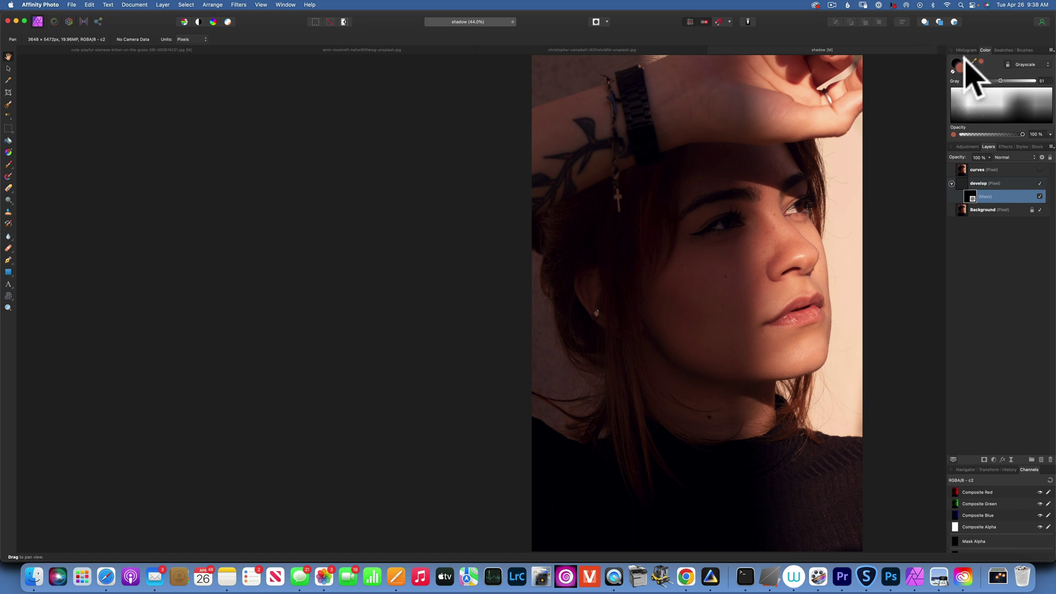
# - Set up the Paint Brush with white as the active colour, 80% opacity and a higher flow
pyautogui.press('b')
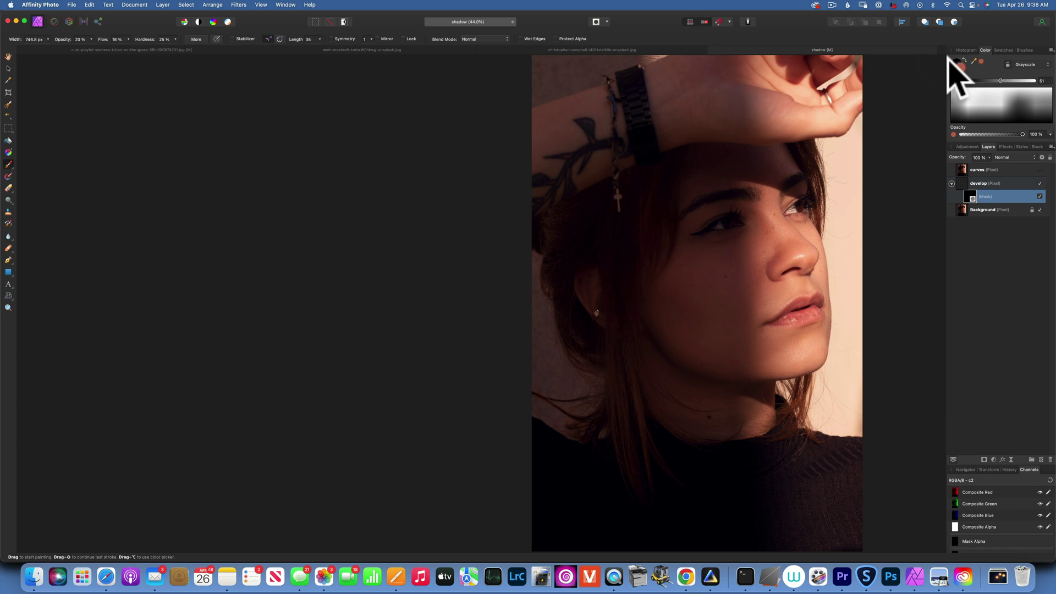
pyautogui.press('d')
pyautogui.click(960, 66)
pyautogui.click(961, 65)
pyautogui.press('x')
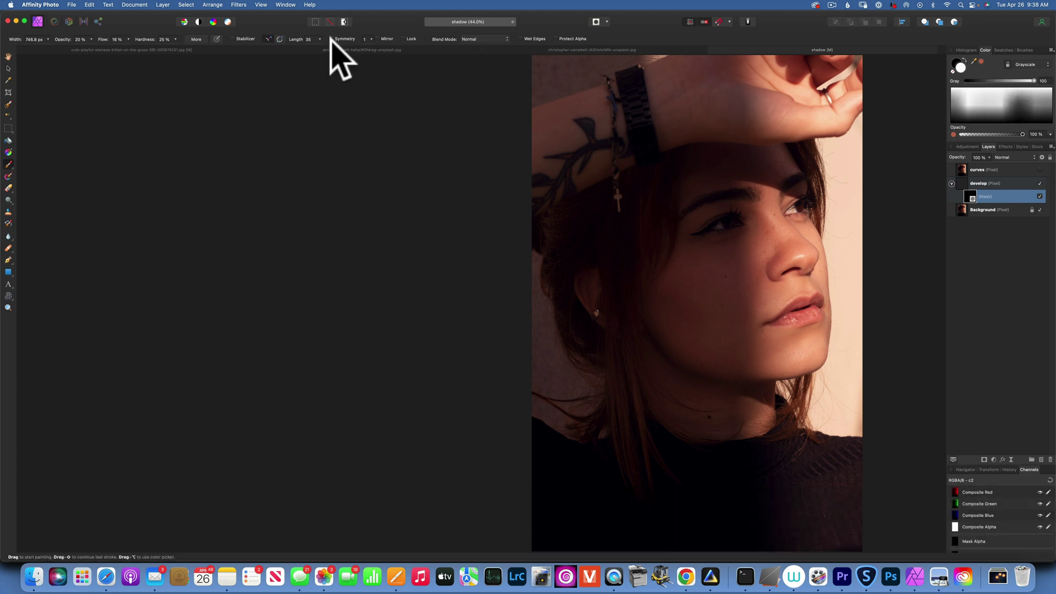
pyautogui.click(87, 42)
pyautogui.moveTo(87, 43); pyautogui.dragTo(174, 49)
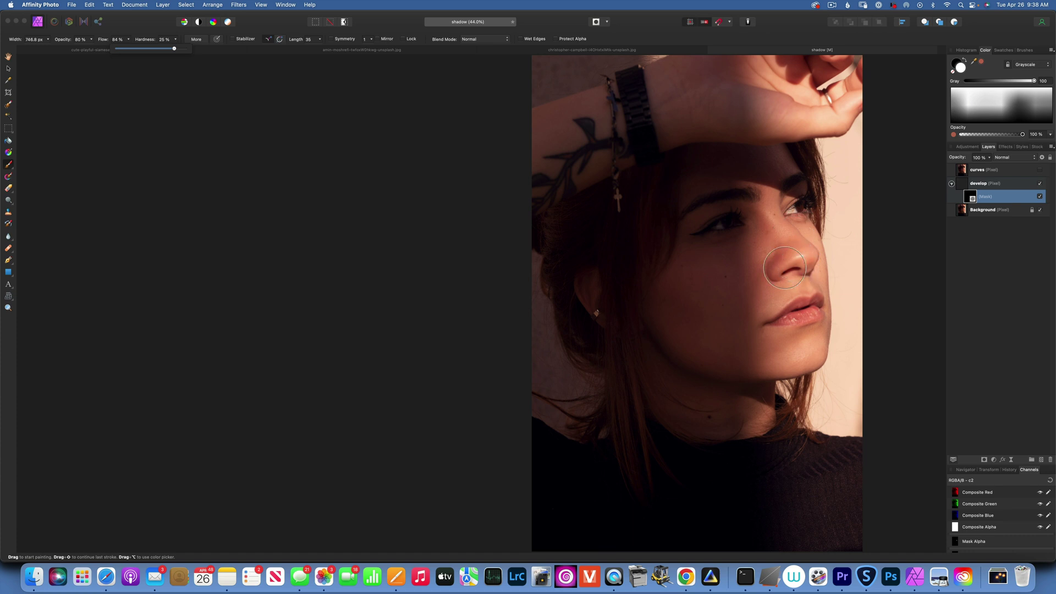
# - Enlarge the brush to about 1728 px and paint white on the mask over the shadowed part of the face and neck
pyautogui.press(']')
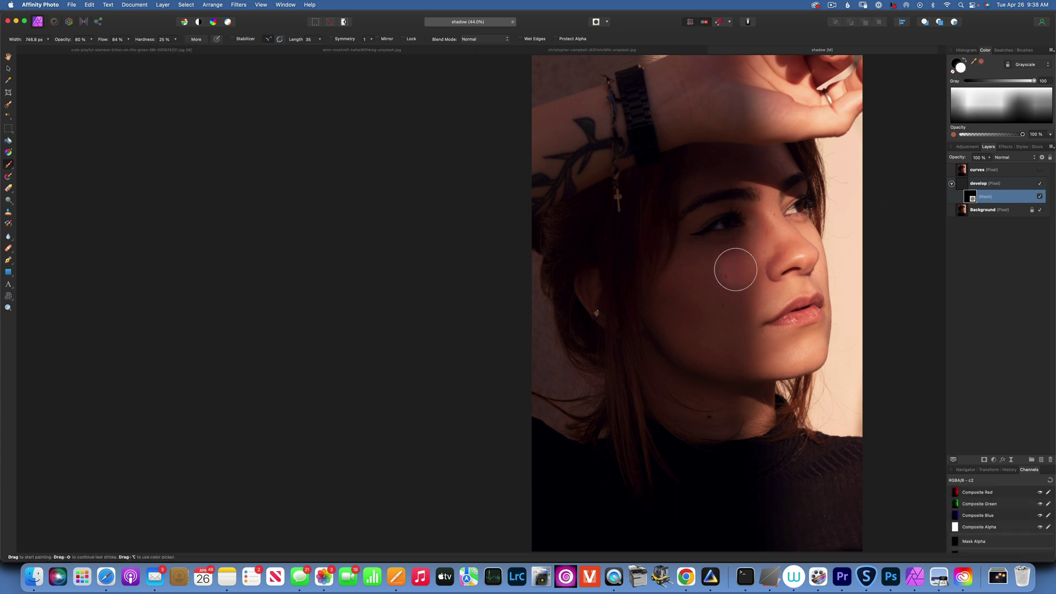
pyautogui.press(']')
pyautogui.press(']')
pyautogui.press(']')
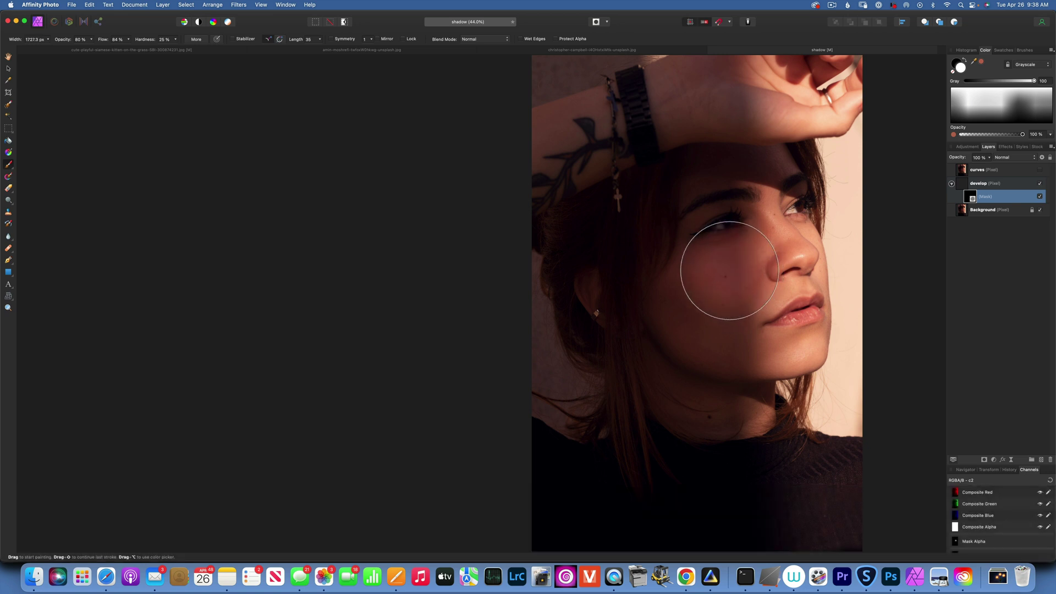
pyautogui.moveTo(724, 217)
pyautogui.mouseDown()
pyautogui.moveTo(720, 193)
pyautogui.moveTo(684, 330)
pyautogui.moveTo(728, 344)
pyautogui.moveTo(718, 370)
pyautogui.moveTo(721, 299)
pyautogui.moveTo(705, 366)
pyautogui.moveTo(717, 391)
pyautogui.moveTo(745, 402)
pyautogui.moveTo(688, 384)
pyautogui.moveTo(698, 391)
pyautogui.moveTo(686, 261)
pyautogui.mouseUp()
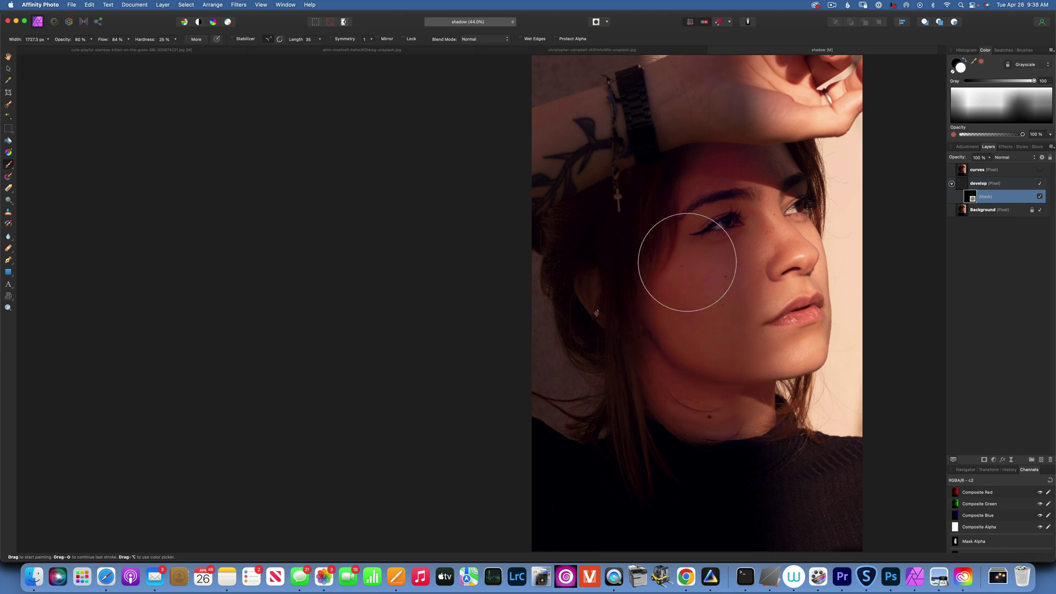
# - Compare the image with and without the develop layer, and leave that layer collapsed and hidden
pyautogui.click(1039, 183)
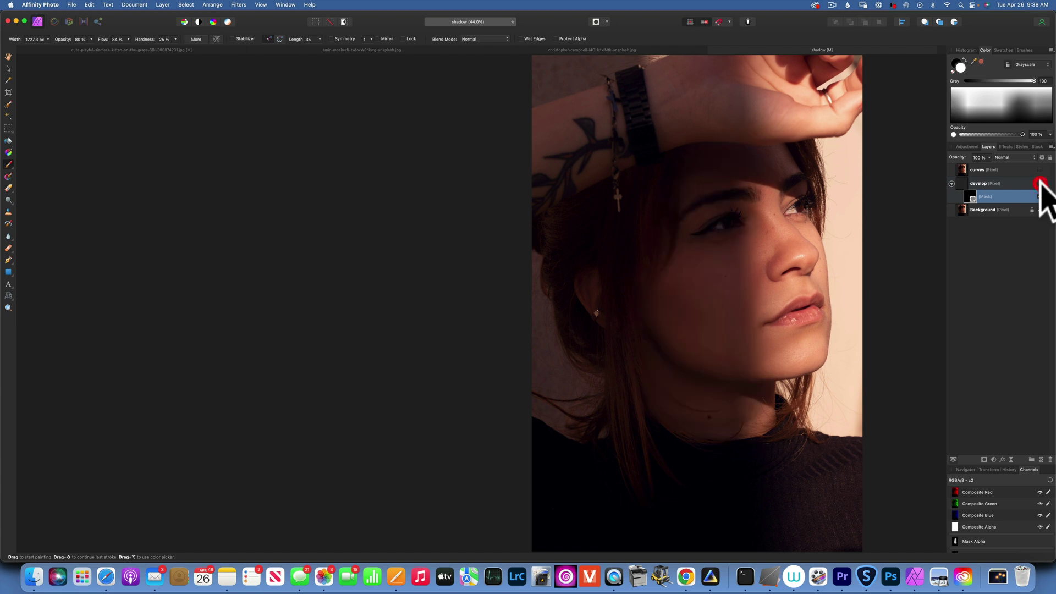
pyautogui.click(1039, 183)
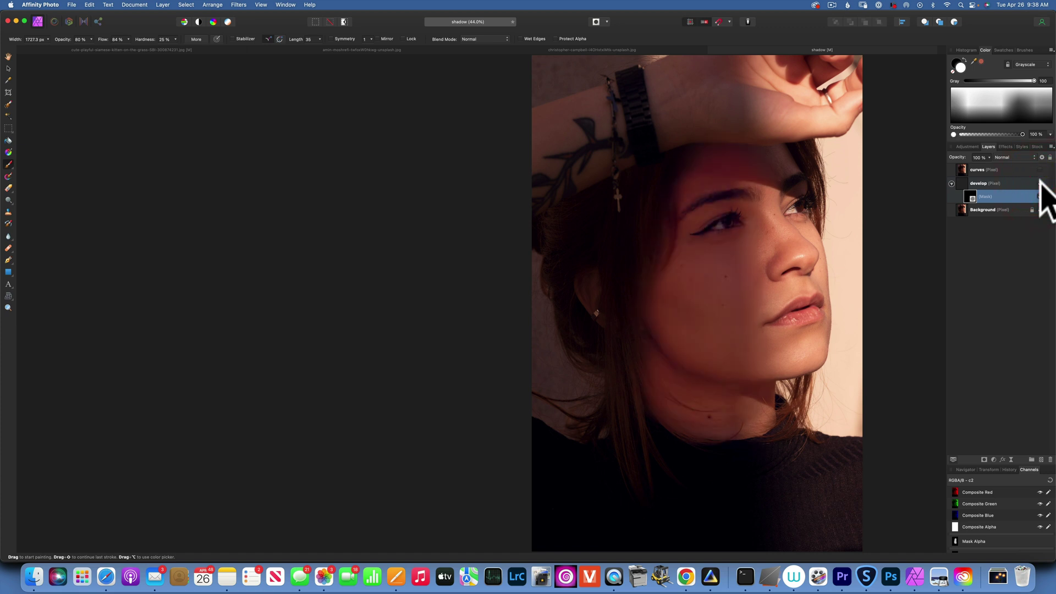
pyautogui.click(1005, 184)
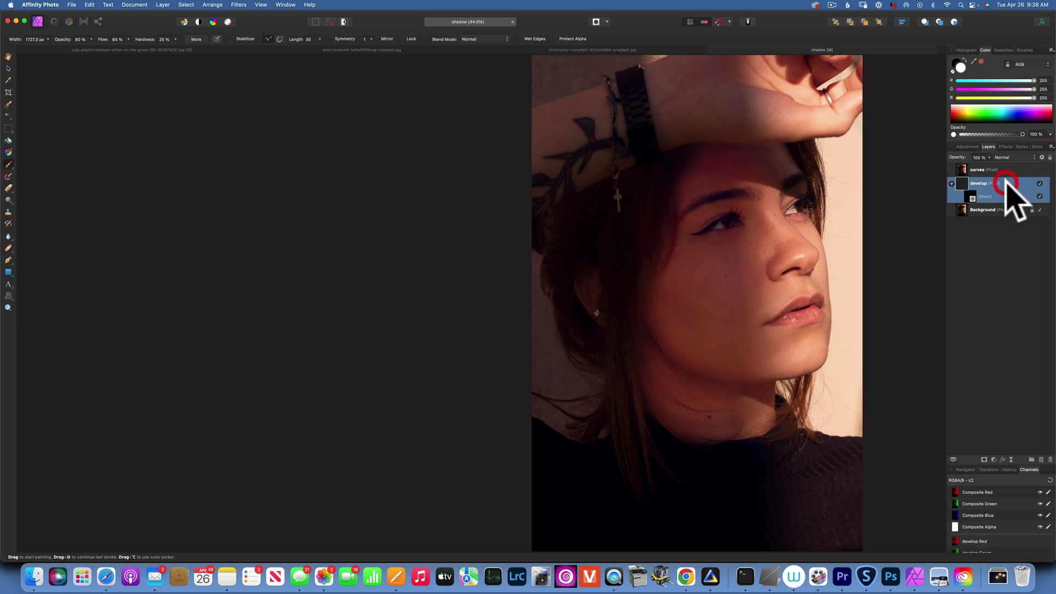
pyautogui.click(952, 184)
pyautogui.click(1039, 184)
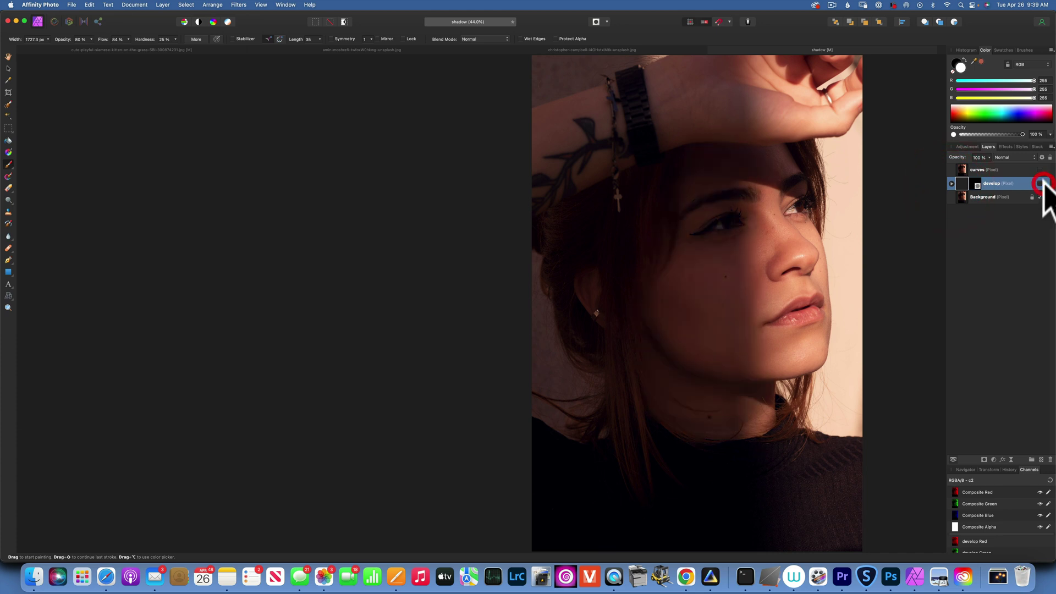
# - Show the curves layer, add a Curves adjustment above it and raise the curve at about X 0.297 to Y 0.465
pyautogui.click(976, 171)
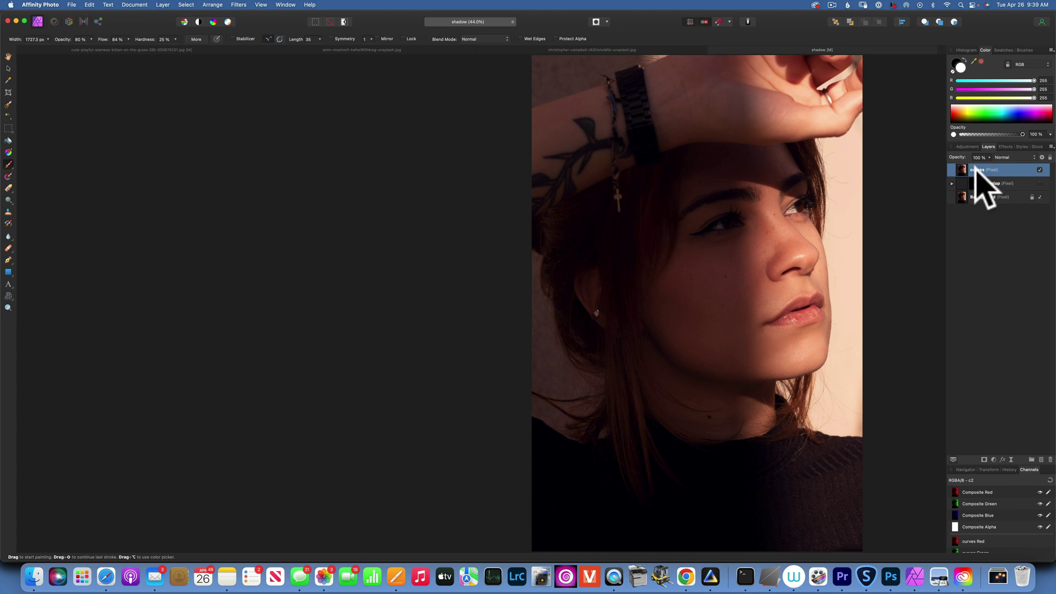
pyautogui.click(993, 458)
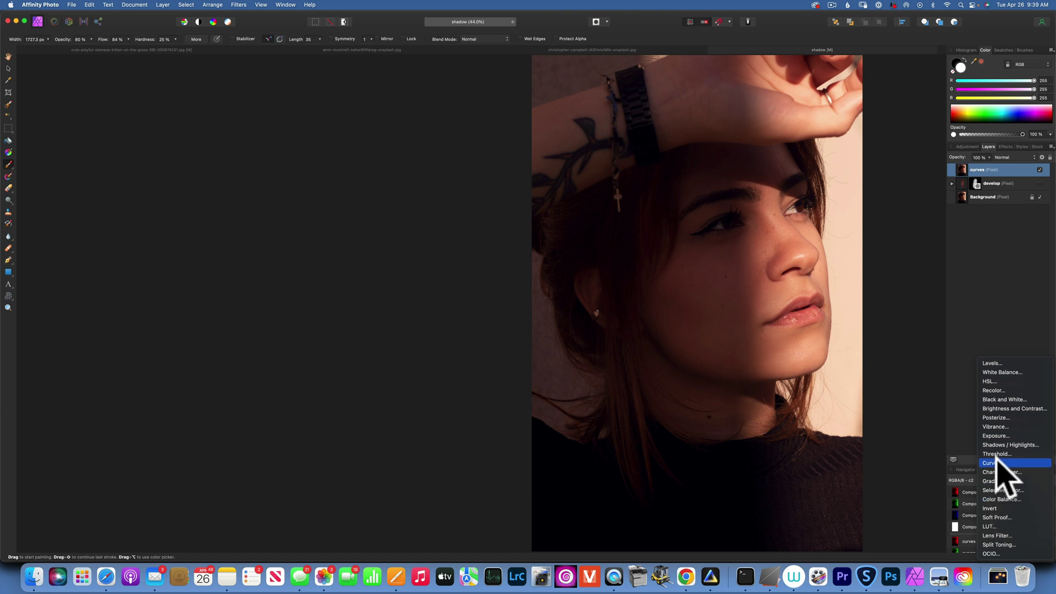
pyautogui.click(993, 462)
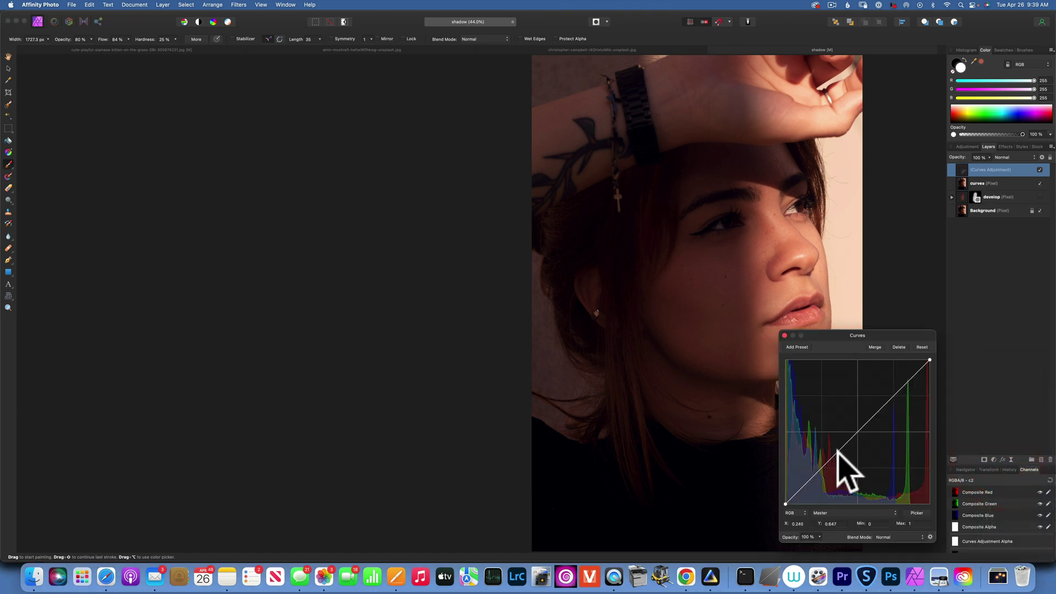
pyautogui.moveTo(829, 441)
pyautogui.mouseDown()
pyautogui.moveTo(822, 423)
pyautogui.moveTo(828, 432)
pyautogui.mouseUp()
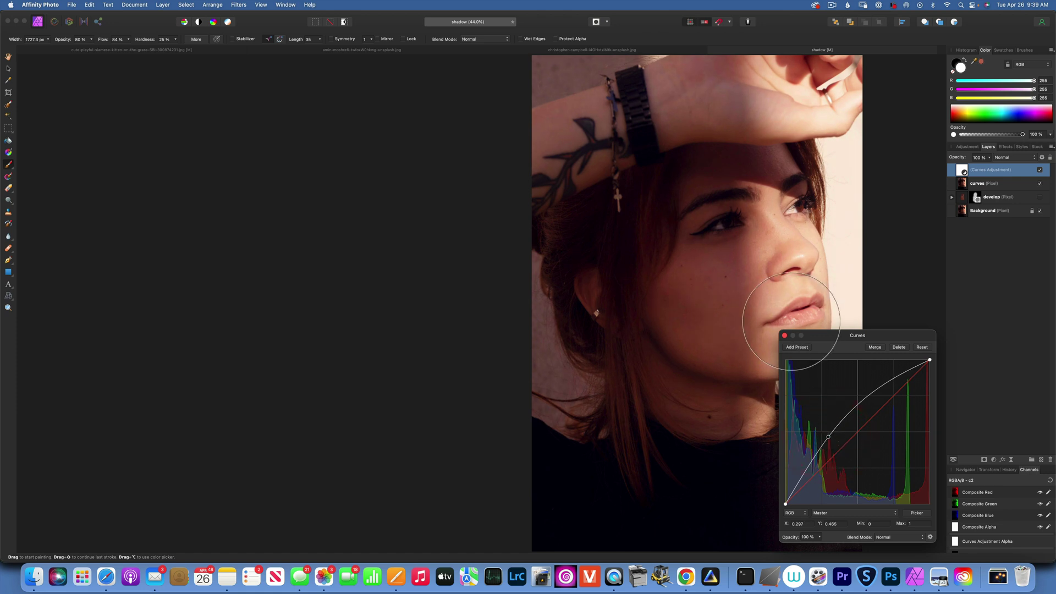
pyautogui.click(784, 335)
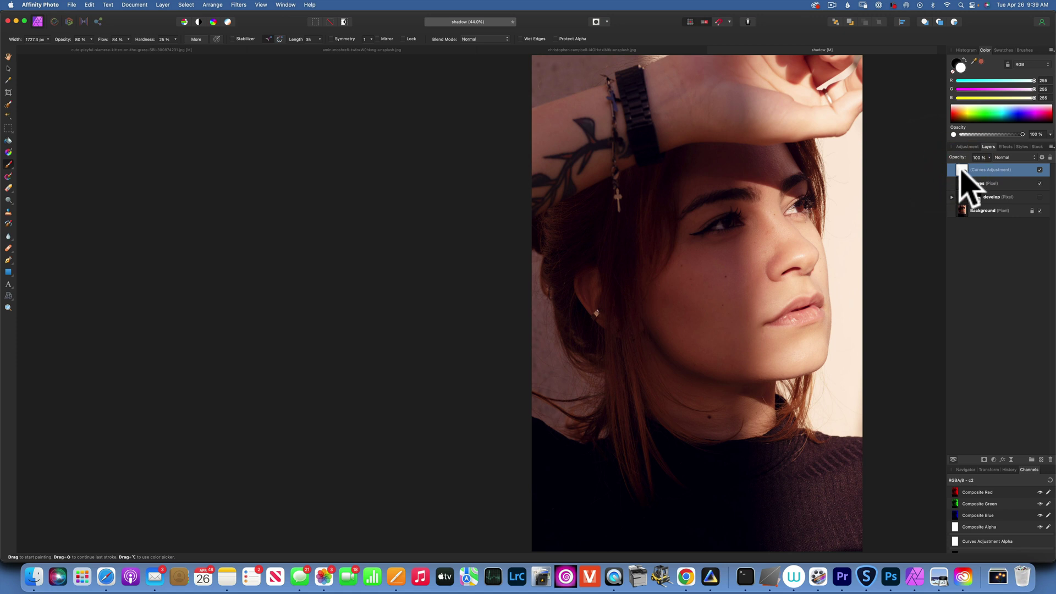
# - Invert the Curves adjustment's mask to black and paint white with the Paint Brush over the shadowed face and neck
pyautogui.press('super+i')
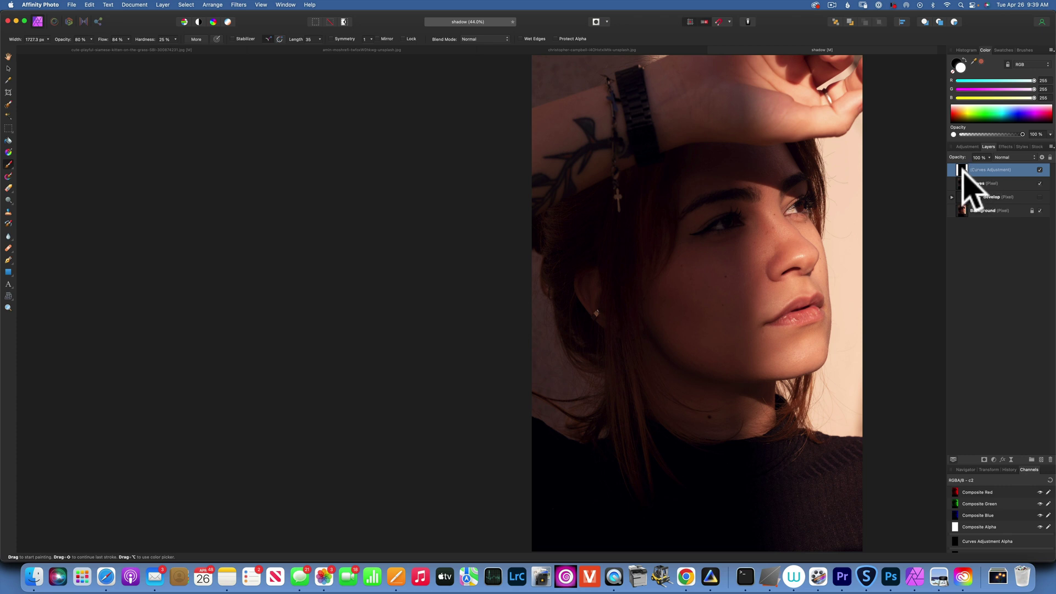
pyautogui.press('b')
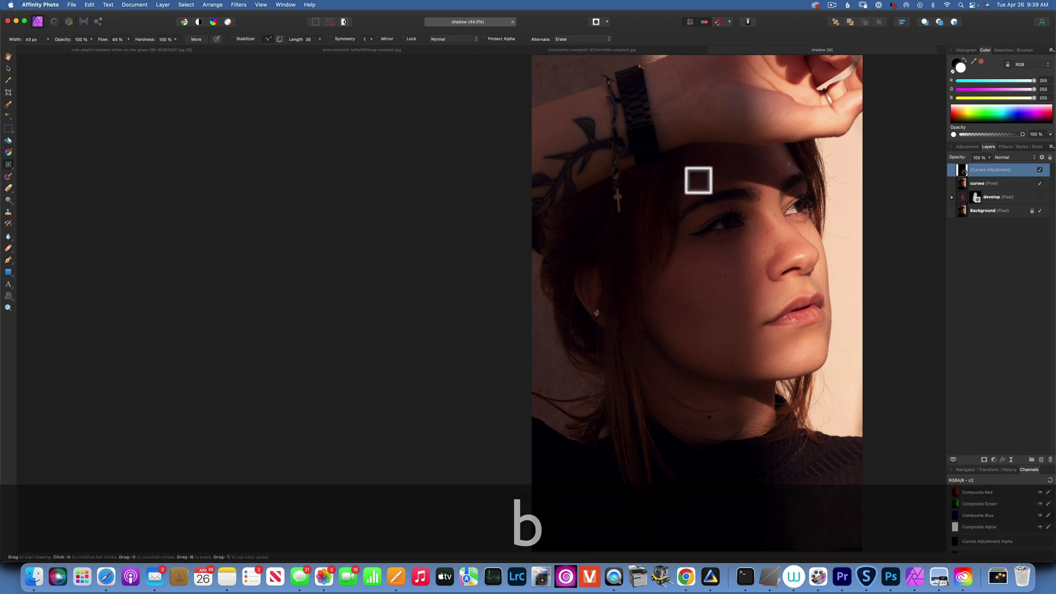
pyautogui.click(10, 164)
pyautogui.click(54, 168)
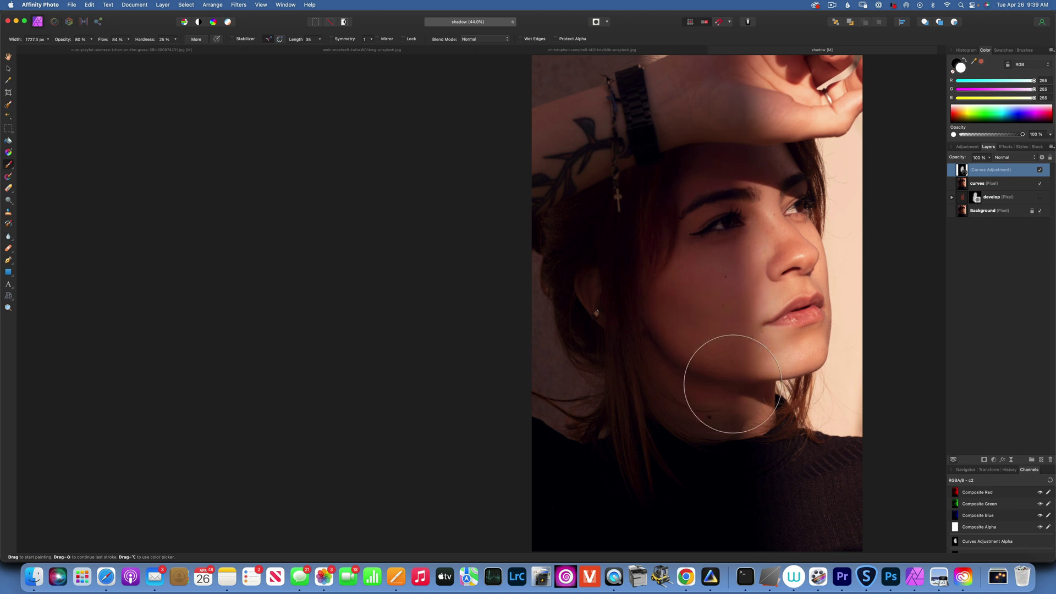
# - Compare the portrait with and without the Curves adjustment
pyautogui.click(1040, 170)
pyautogui.click(1040, 170)
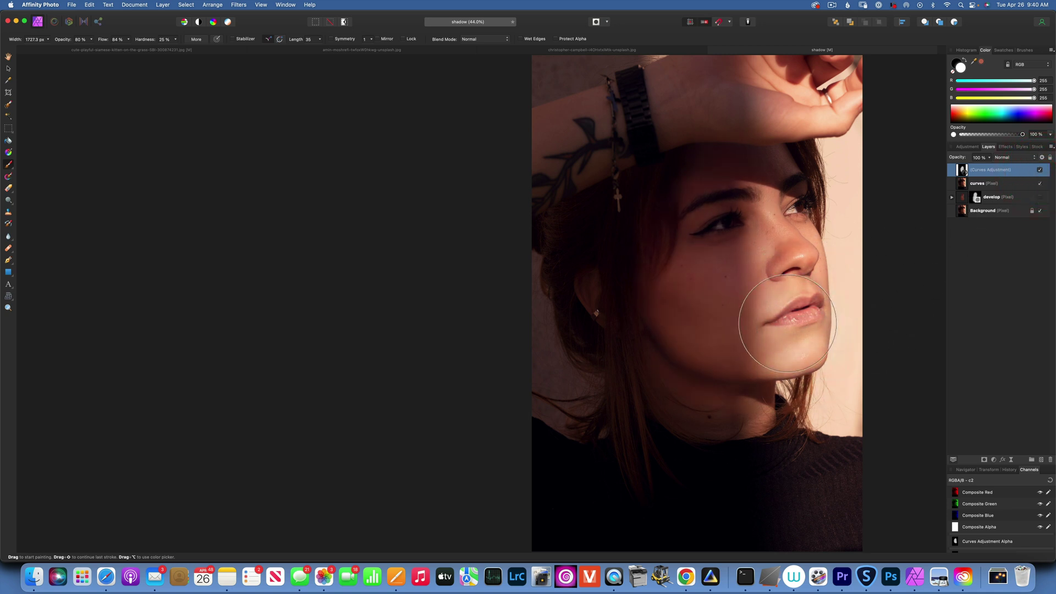
pyautogui.click(1040, 170)
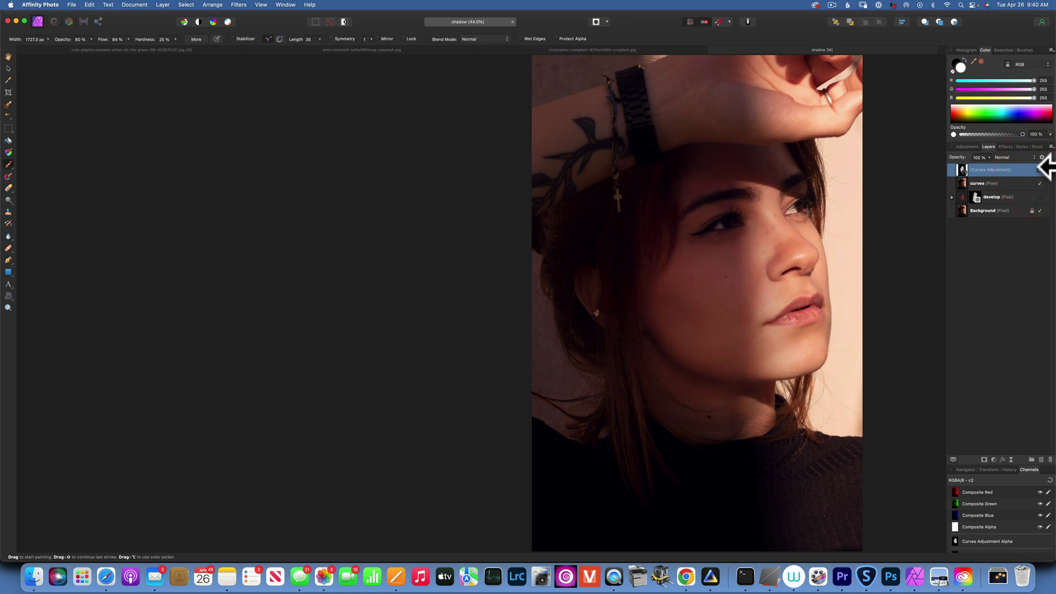
pyautogui.click(1039, 169)
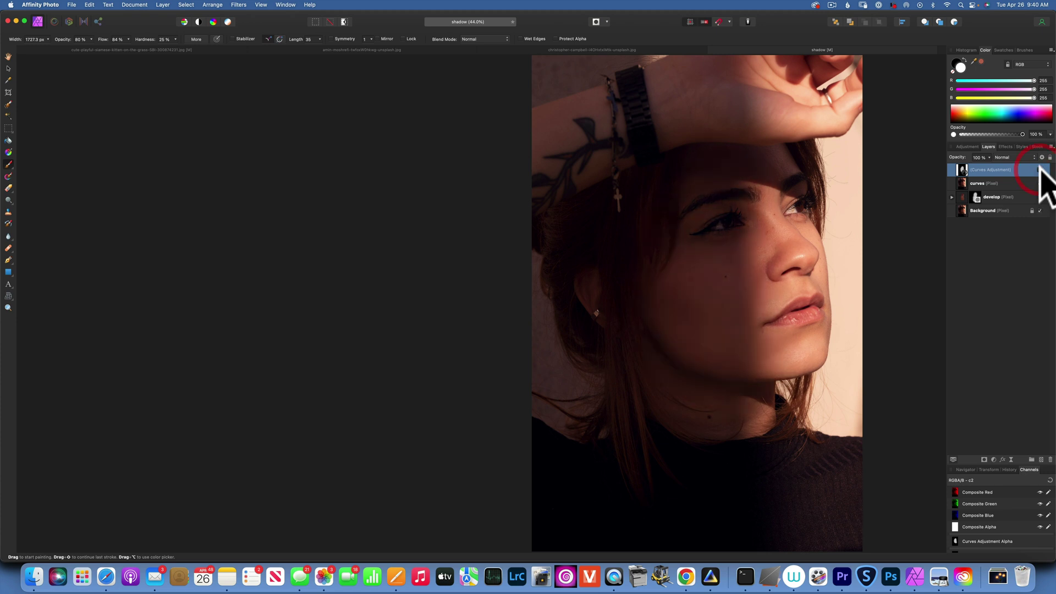
pyautogui.click(1039, 170)
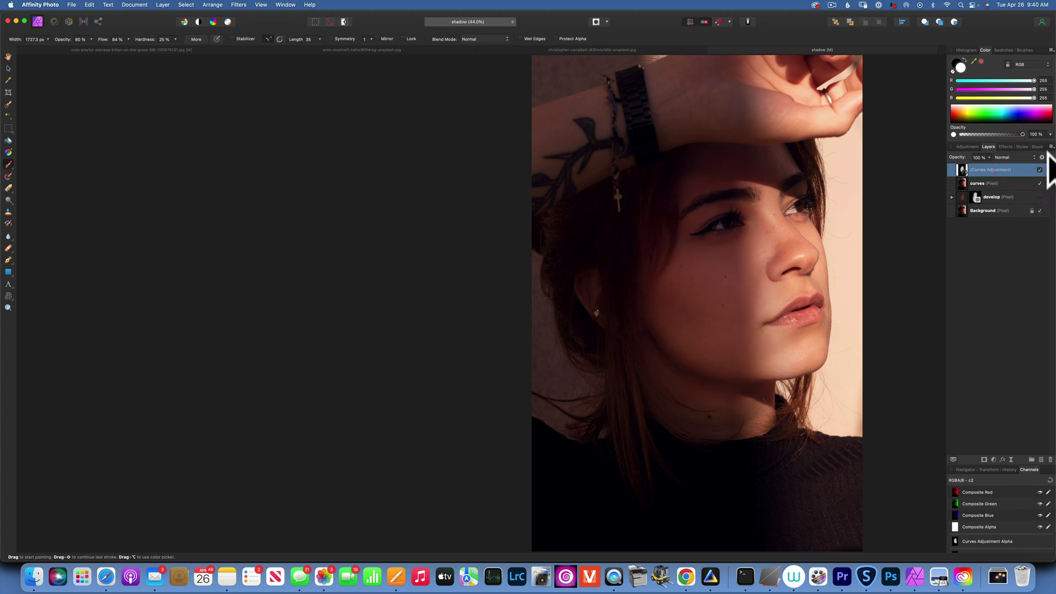
# - In the Curves adjustment's blend options, lower the highlight end of the underlying composition range to 0% and compare the image with and without the adjustment
pyautogui.click(1042, 157)
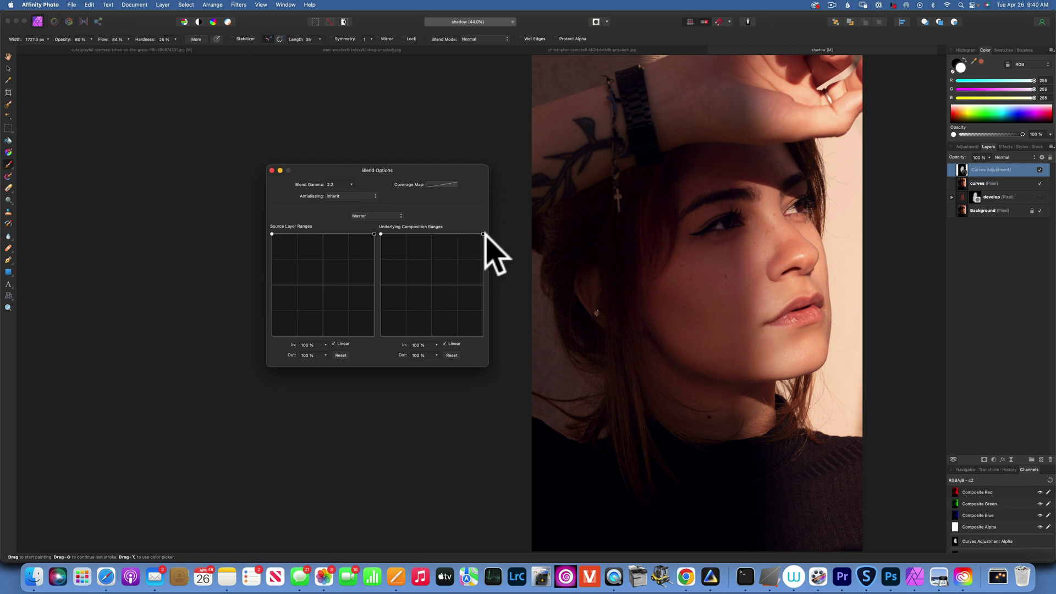
pyautogui.moveTo(483, 234); pyautogui.dragTo(484, 336)
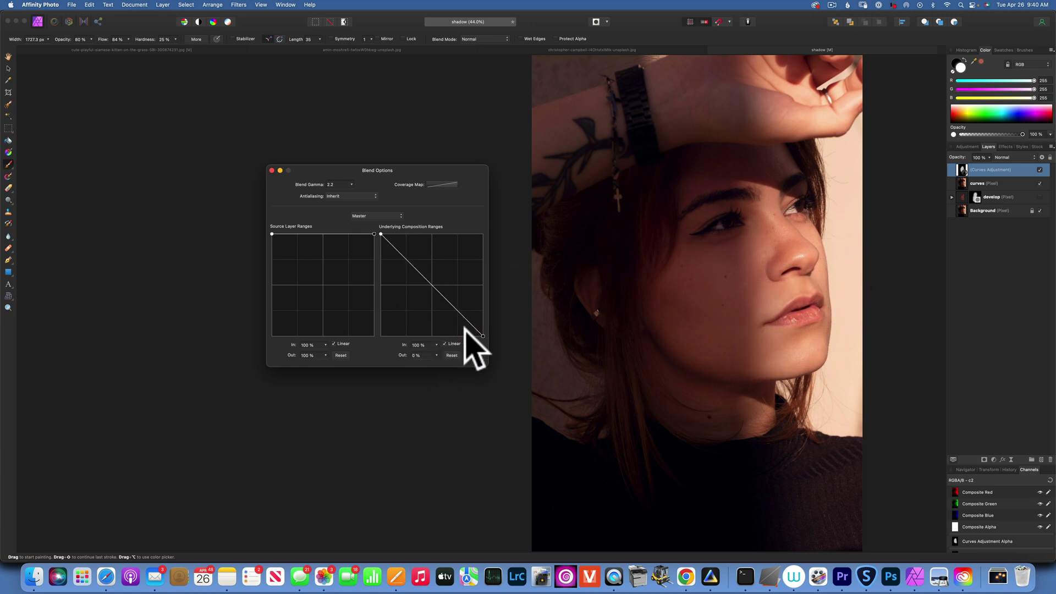
pyautogui.moveTo(483, 335); pyautogui.dragTo(489, 188)
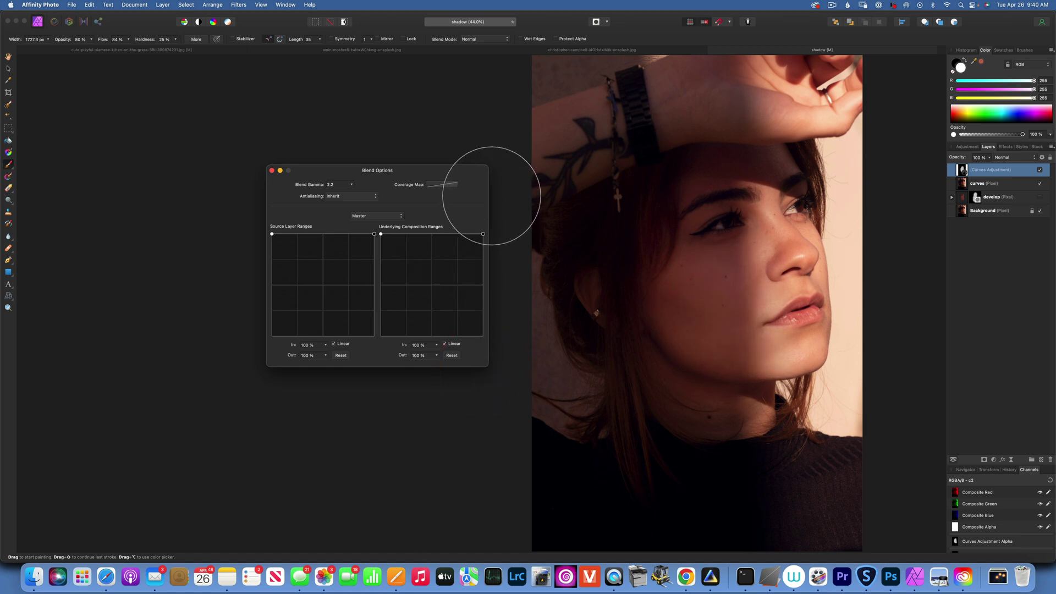
pyautogui.moveTo(490, 352); pyautogui.dragTo(488, 377)
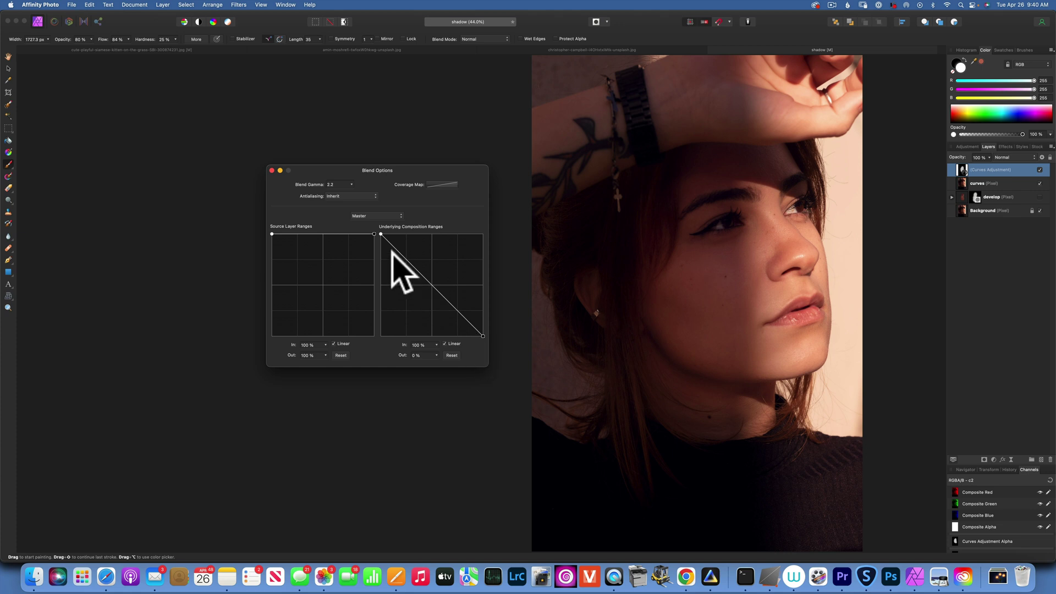
pyautogui.click(272, 171)
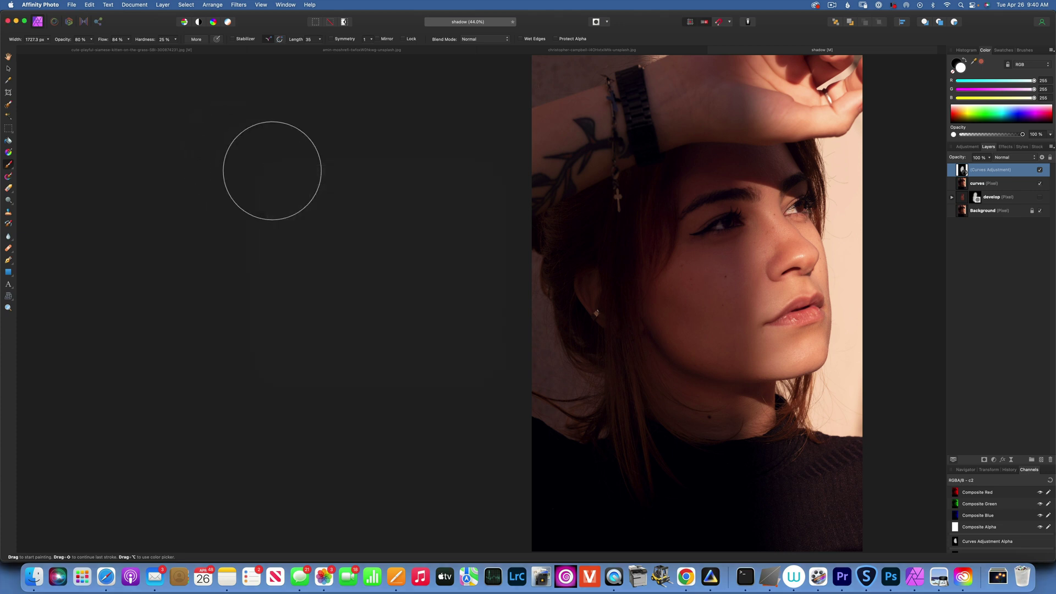
pyautogui.click(1040, 169)
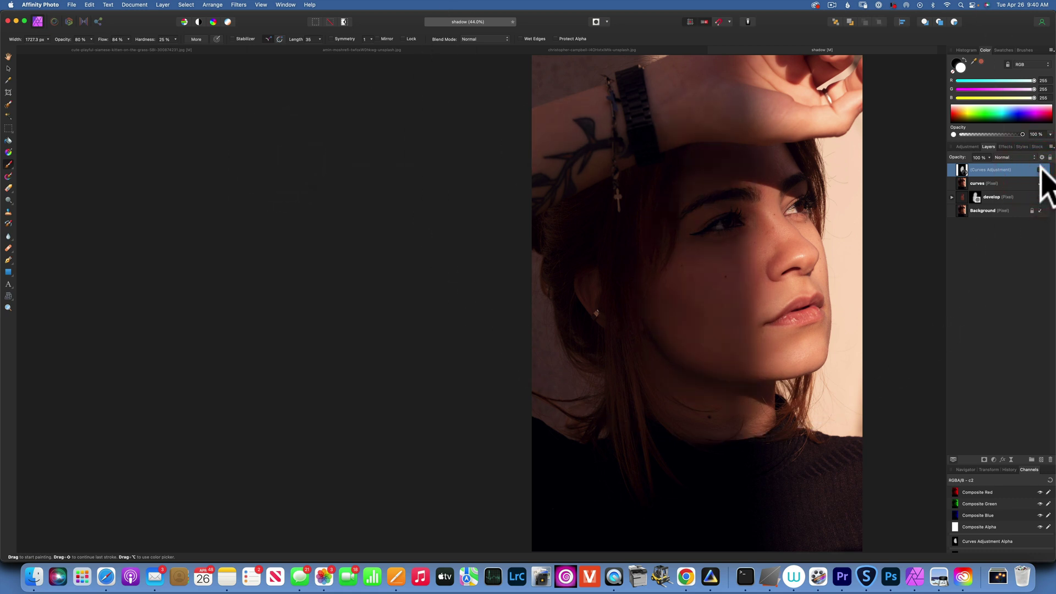
pyautogui.click(1040, 169)
pyautogui.click(1022, 183)
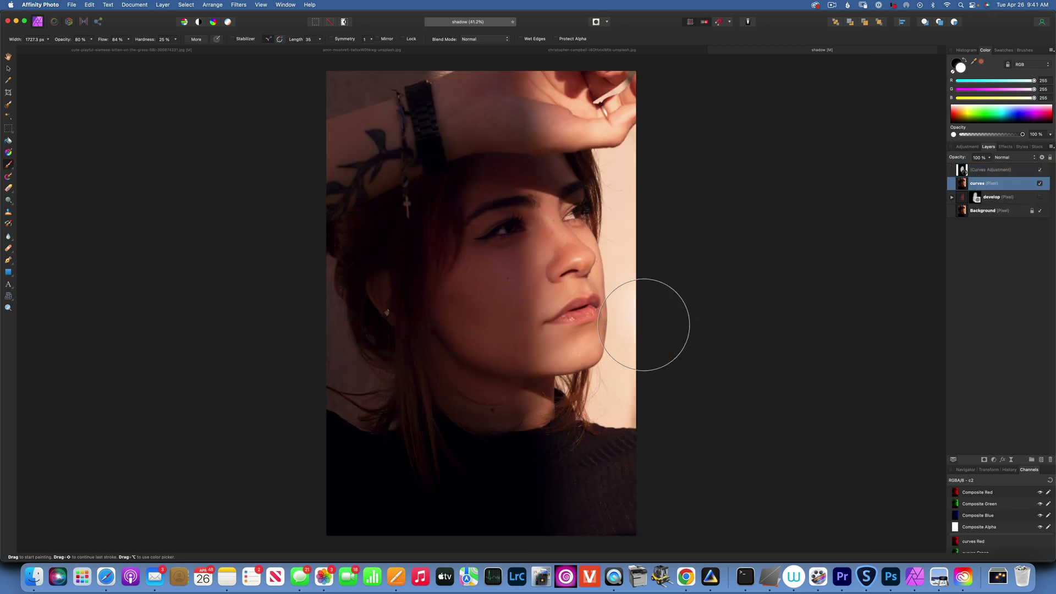
pyautogui.moveTo(636, 323)
pyautogui.mouseDown()
pyautogui.moveTo(495, 247)
pyautogui.moveTo(523, 325)
pyautogui.mouseUp()
pyautogui.press('super+z')
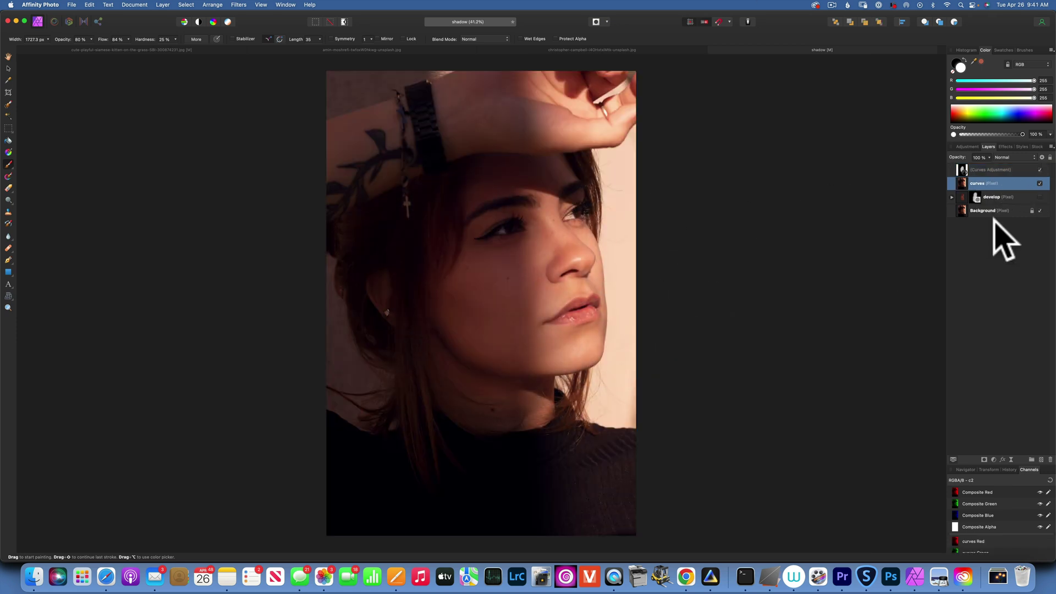
# - Reopen the Curves adjustment and raise its curve point to about X 0.237, Y 0.53
pyautogui.click(960, 170)
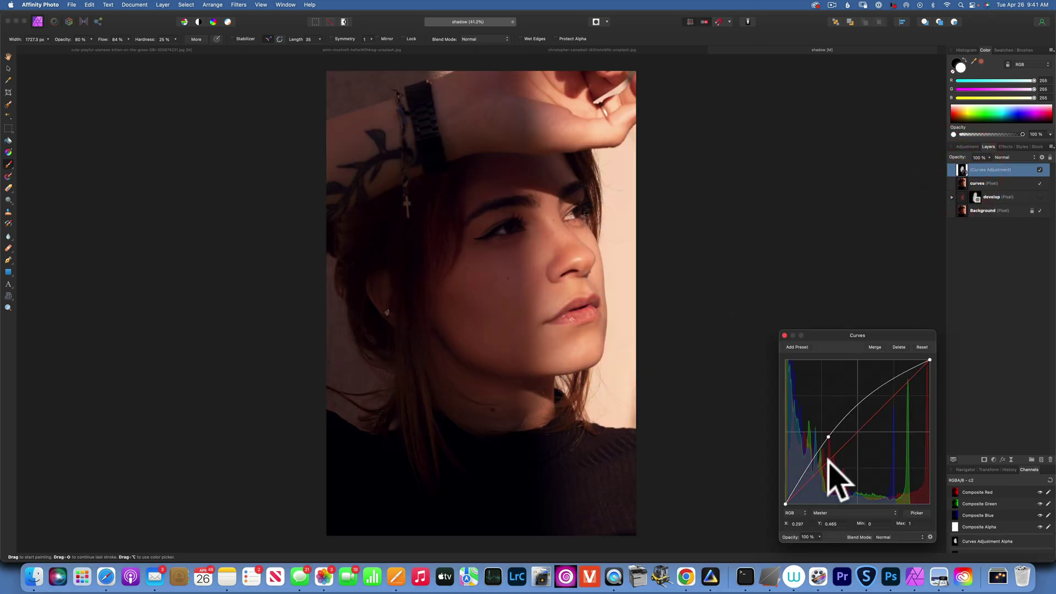
pyautogui.moveTo(813, 419); pyautogui.dragTo(818, 427)
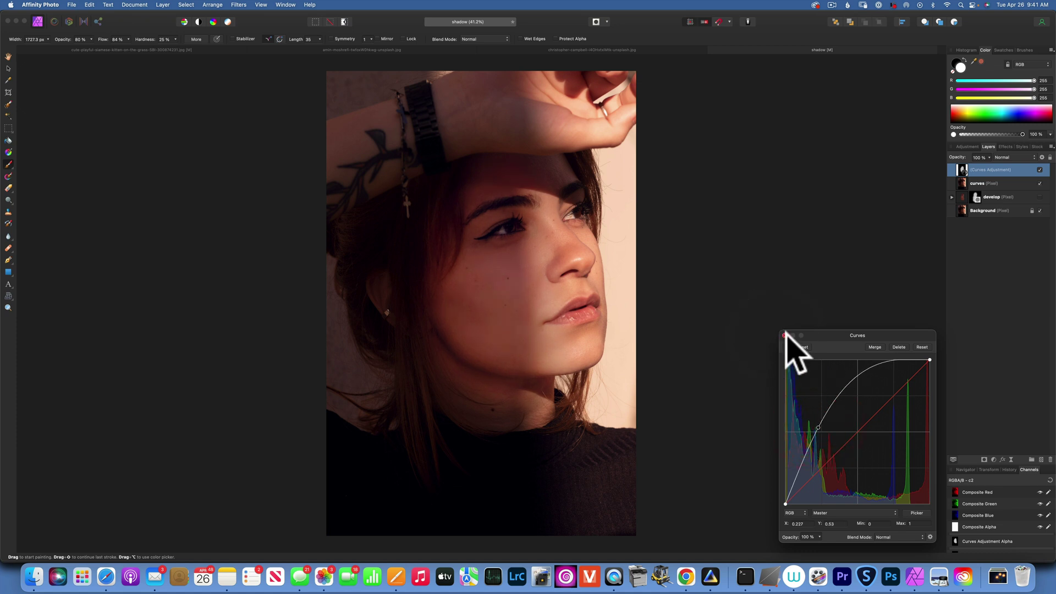
pyautogui.click(784, 336)
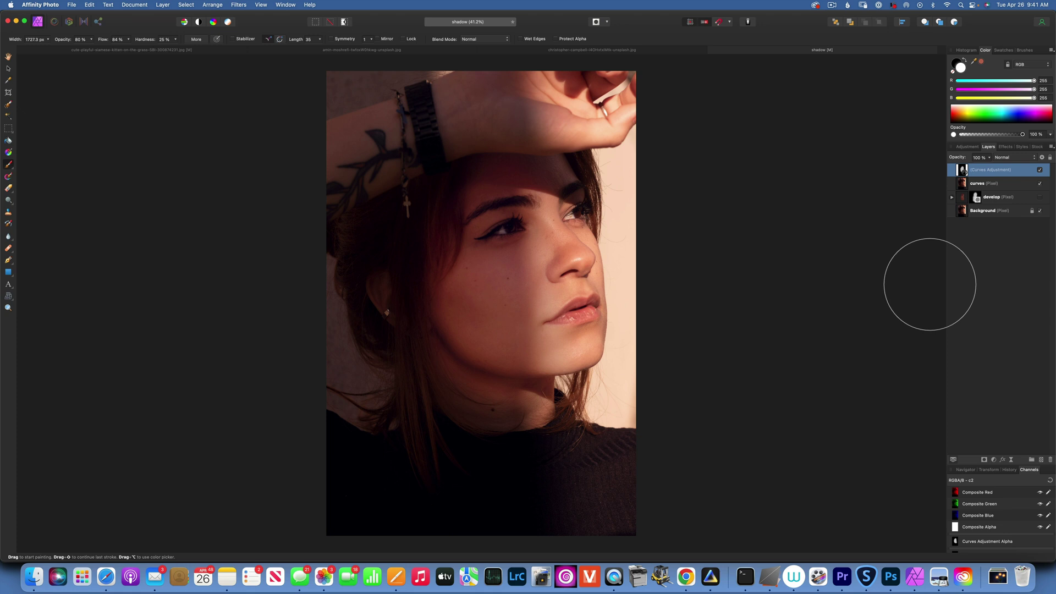
# - Merge the visible layers into a new pixel layer, and hide the Curves adjustment and curves layers beneath it
pyautogui.rightClick(1024, 172)
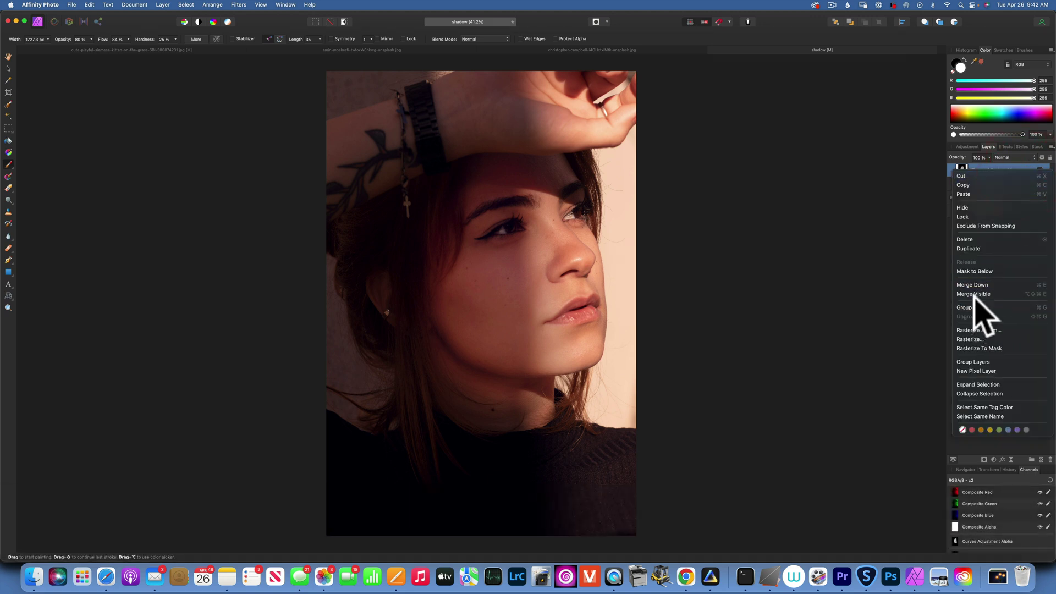
pyautogui.click(976, 294)
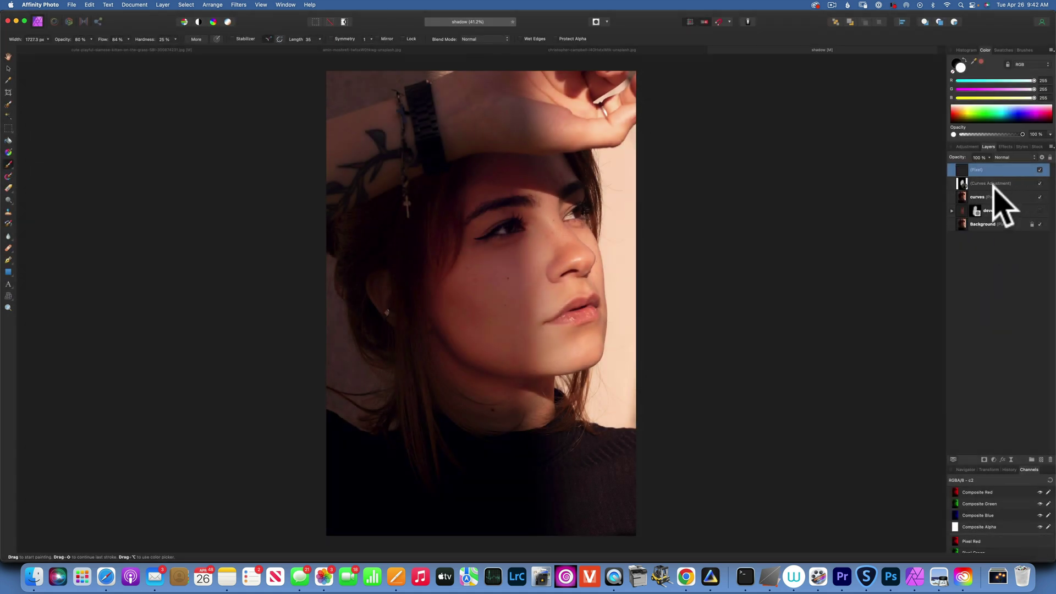
pyautogui.click(1039, 184)
pyautogui.click(1039, 196)
pyautogui.click(1039, 210)
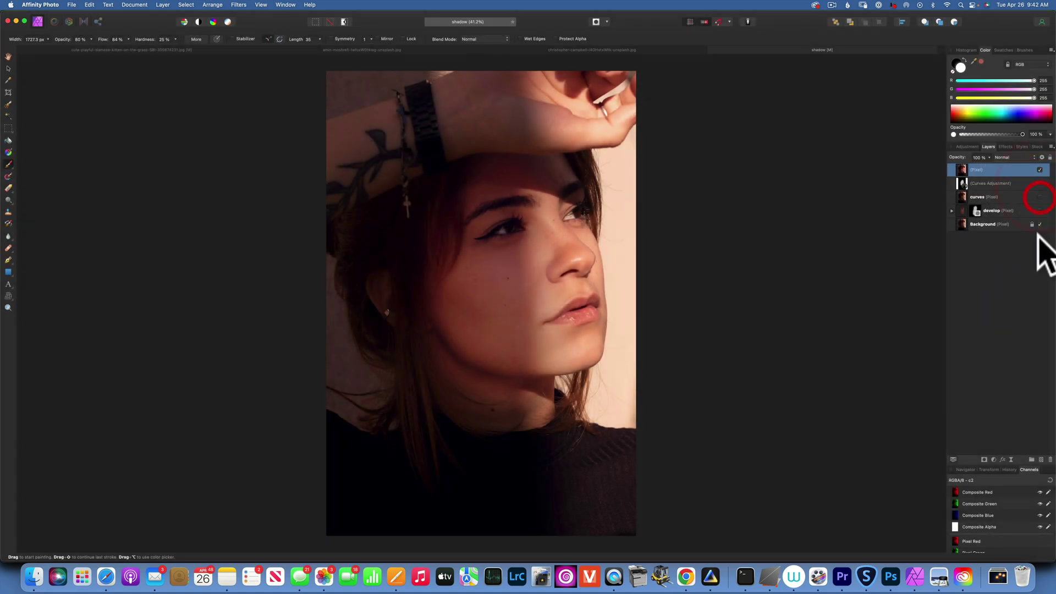
# - Compare the merged pixel layer with the original background image
pyautogui.click(1039, 170)
pyautogui.click(1039, 170)
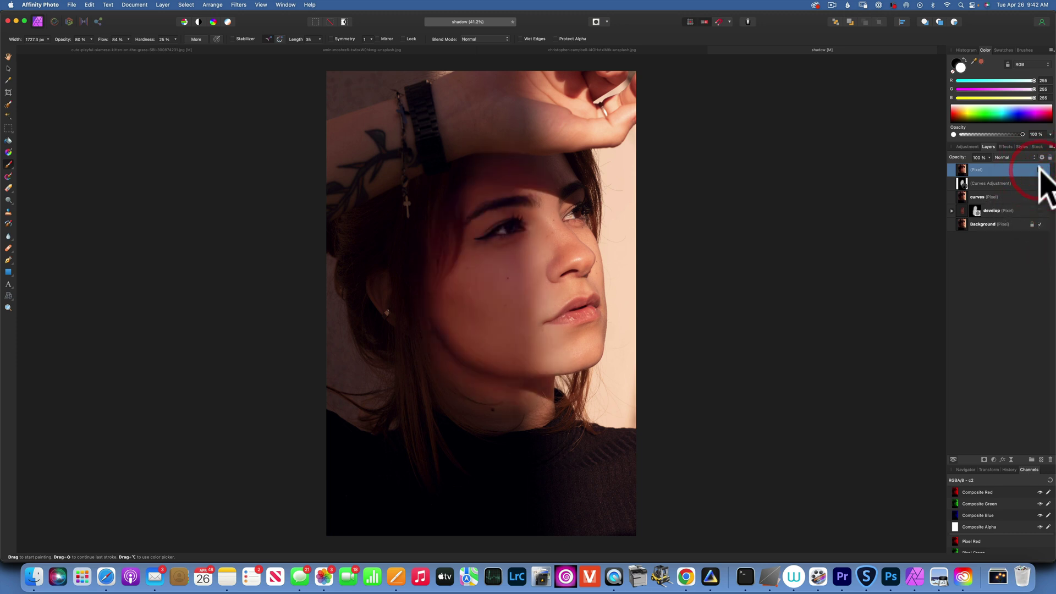
pyautogui.click(1039, 170)
pyautogui.click(1040, 170)
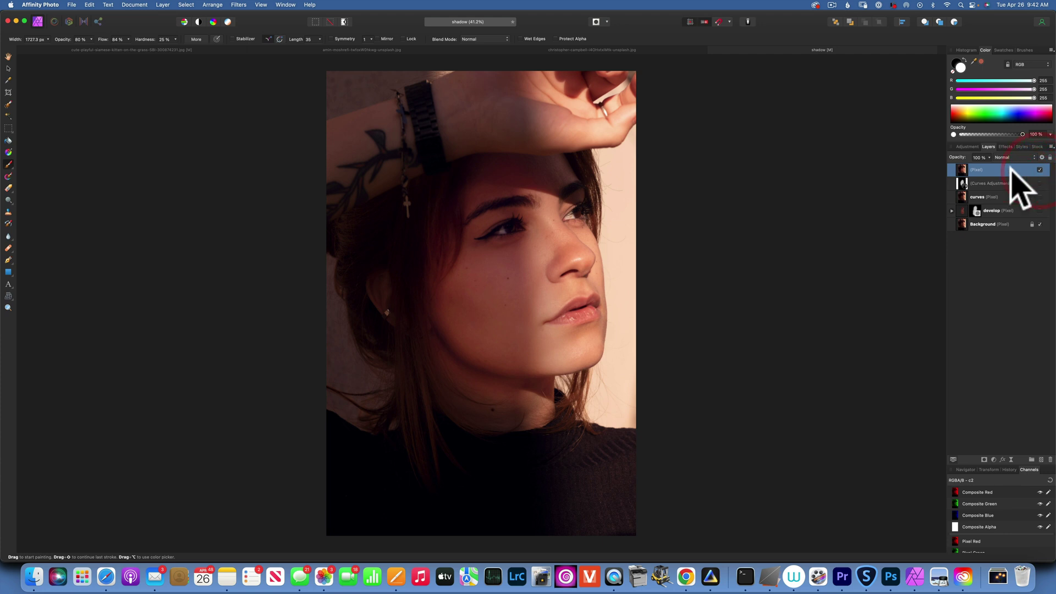
# - Apply Frequency Separation to the merged pixel layer using the Gaussian method, with the radius raised slightly past 12.2 px
pyautogui.click(240, 5)
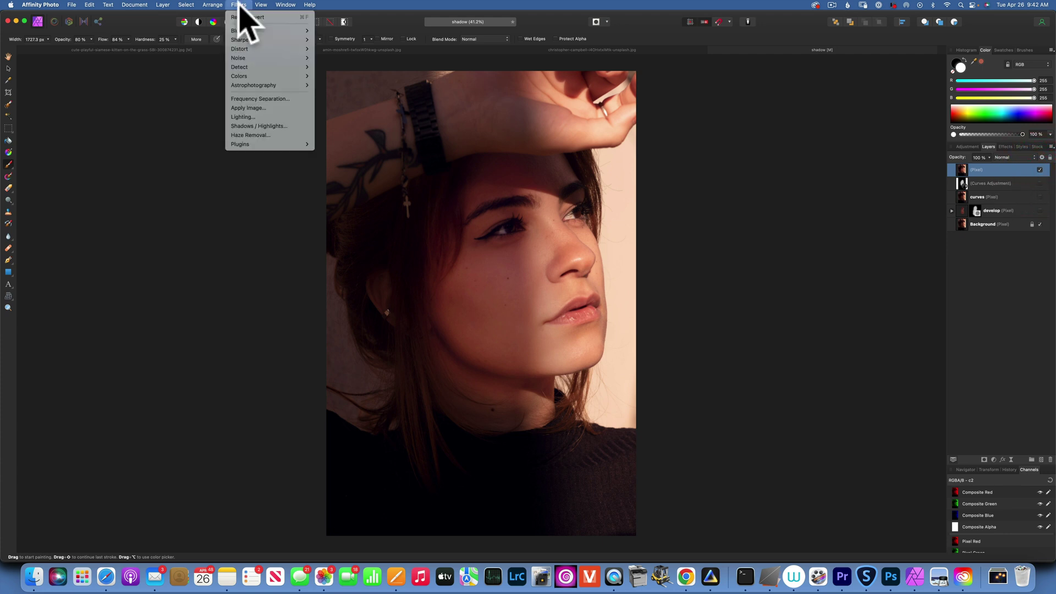
pyautogui.click(257, 99)
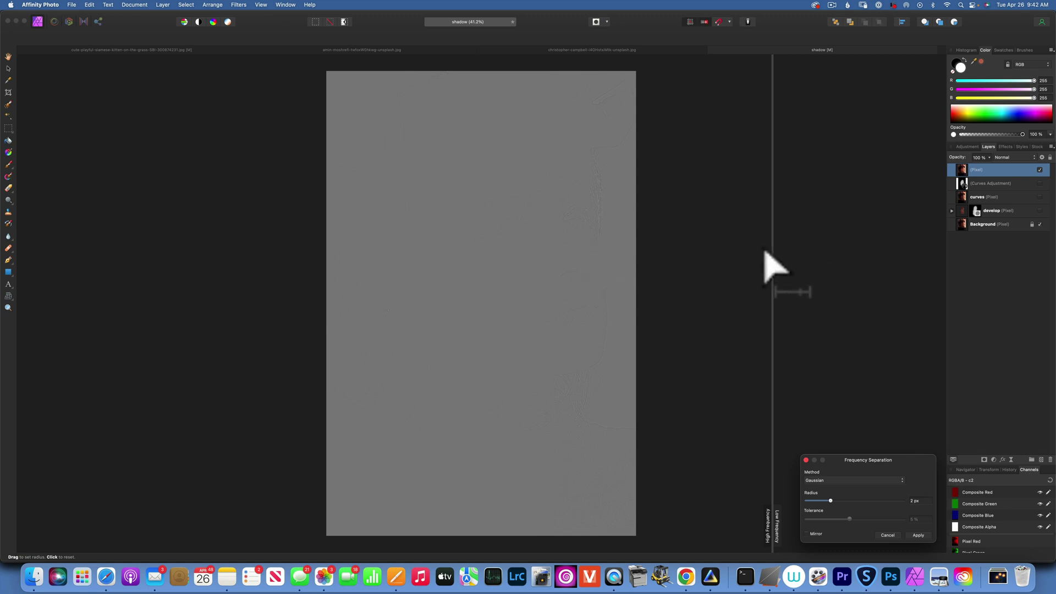
pyautogui.moveTo(774, 259); pyautogui.dragTo(533, 237)
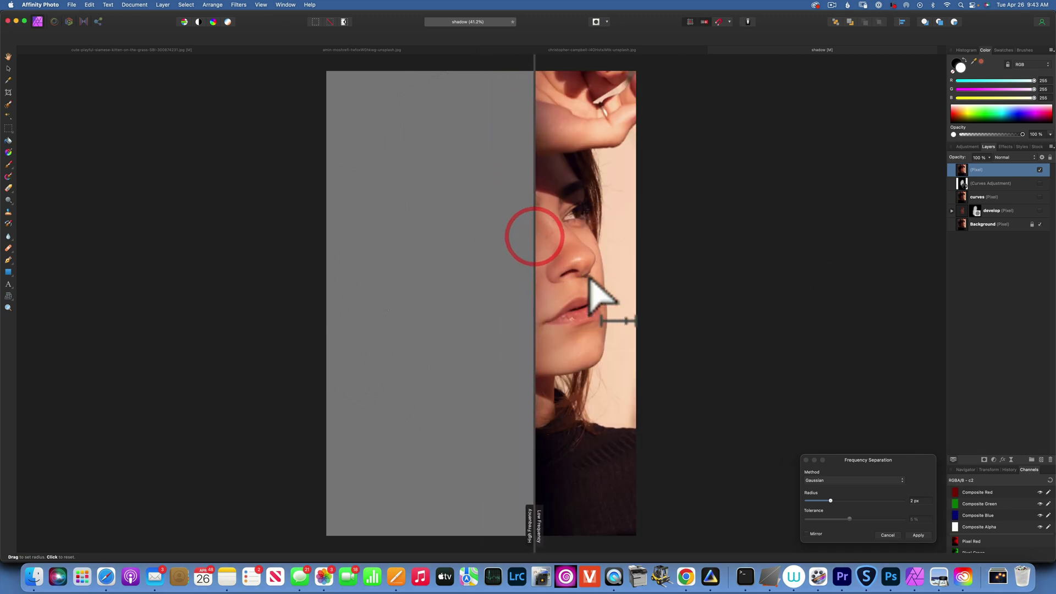
pyautogui.moveTo(829, 498); pyautogui.dragTo(845, 499)
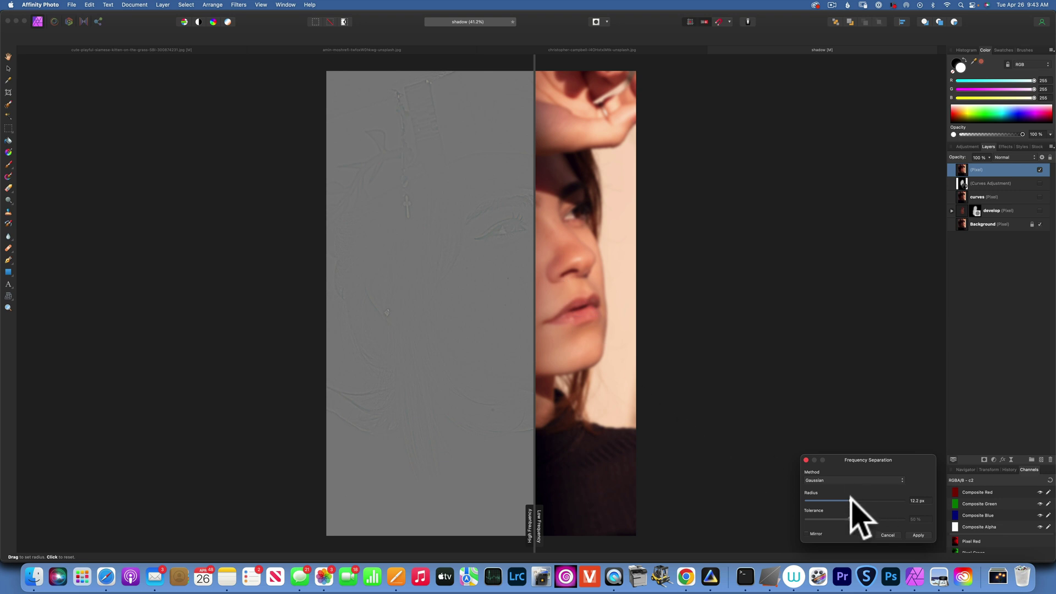
pyautogui.moveTo(851, 498); pyautogui.dragTo(856, 498)
pyautogui.click(920, 533)
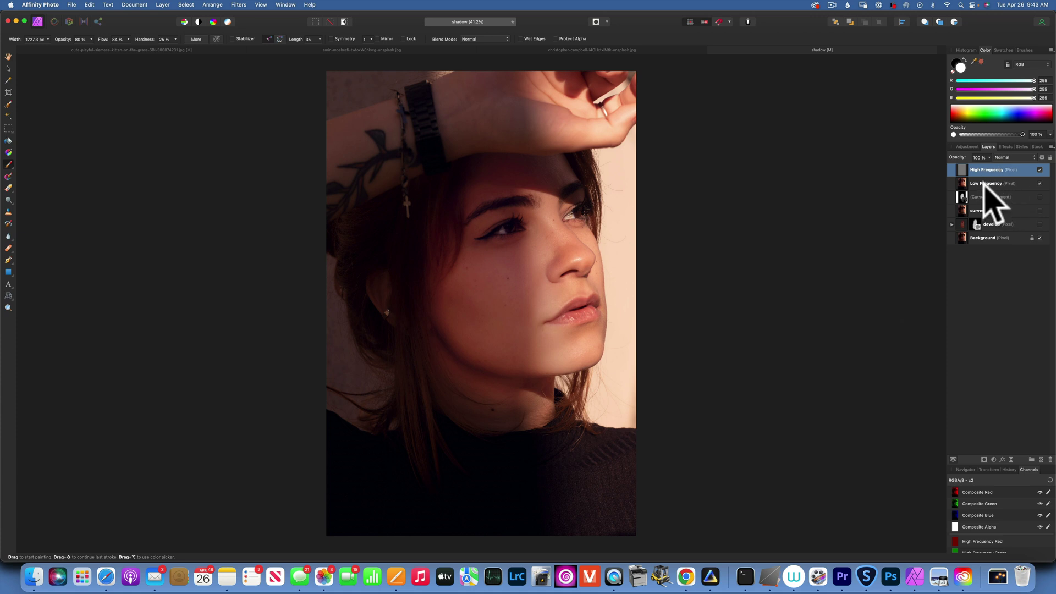
# - Select the Low Frequency layer and set the paint brush to 14% opacity and 12% flow
pyautogui.click(986, 185)
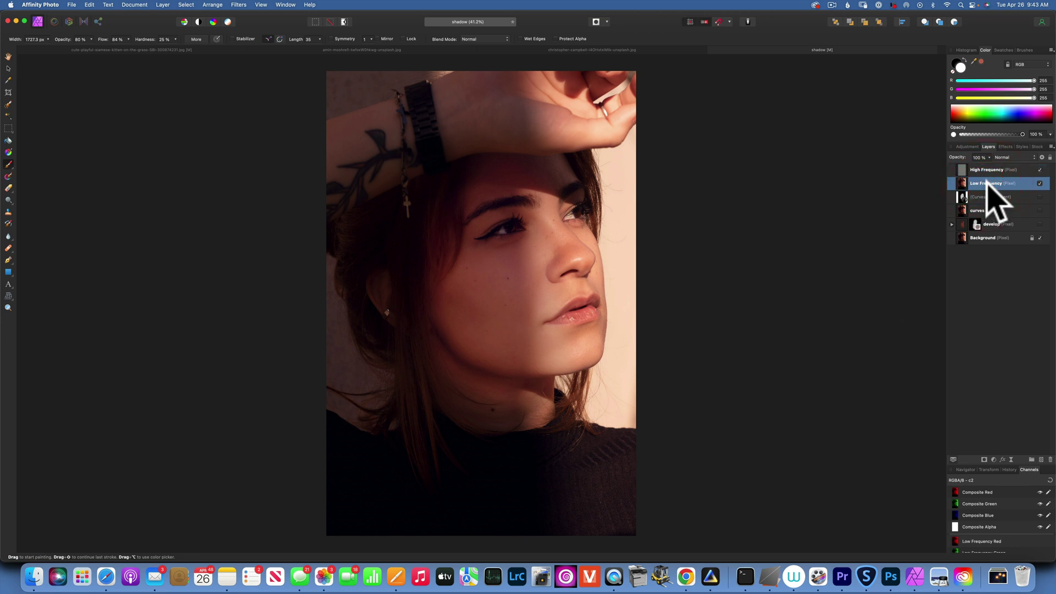
pyautogui.click(91, 39)
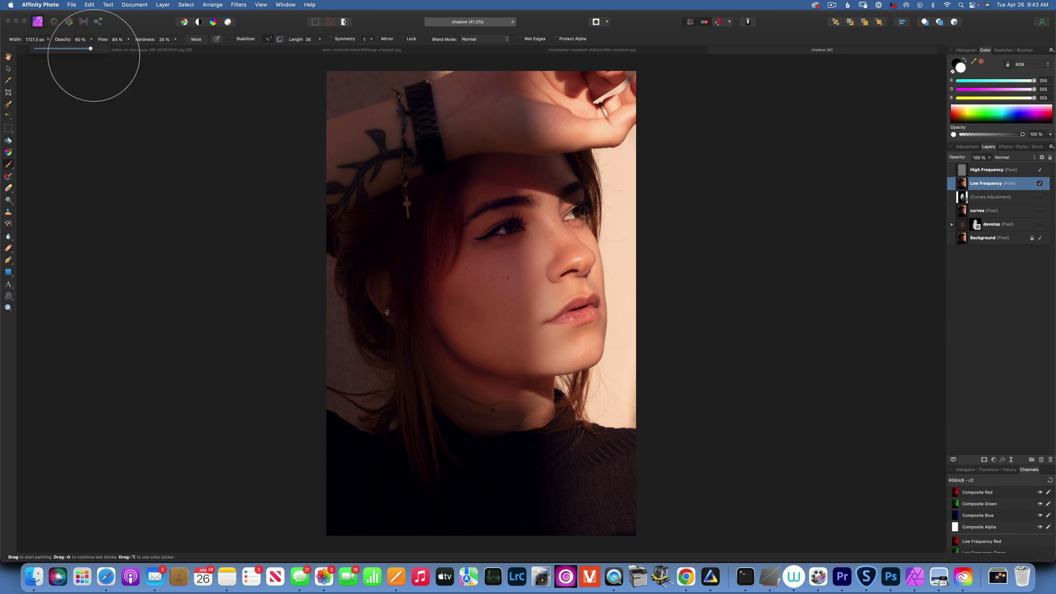
pyautogui.moveTo(90, 49); pyautogui.dragTo(45, 49)
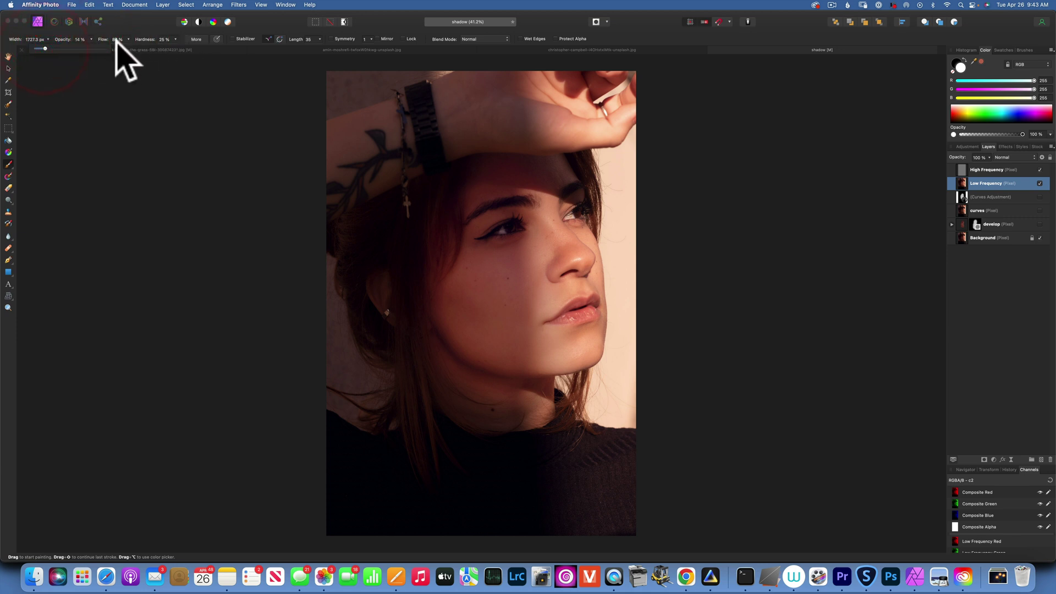
pyautogui.moveTo(128, 39); pyautogui.dragTo(76, 47)
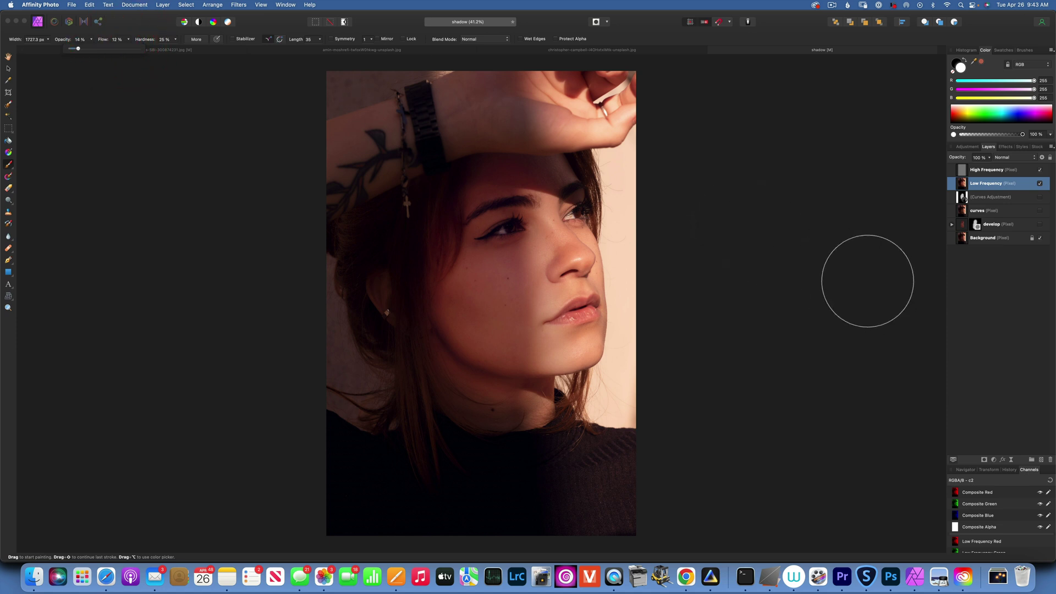
# - Reduce the paint brush width to about 637 px for working on the chin and cheek
pyautogui.press('[')
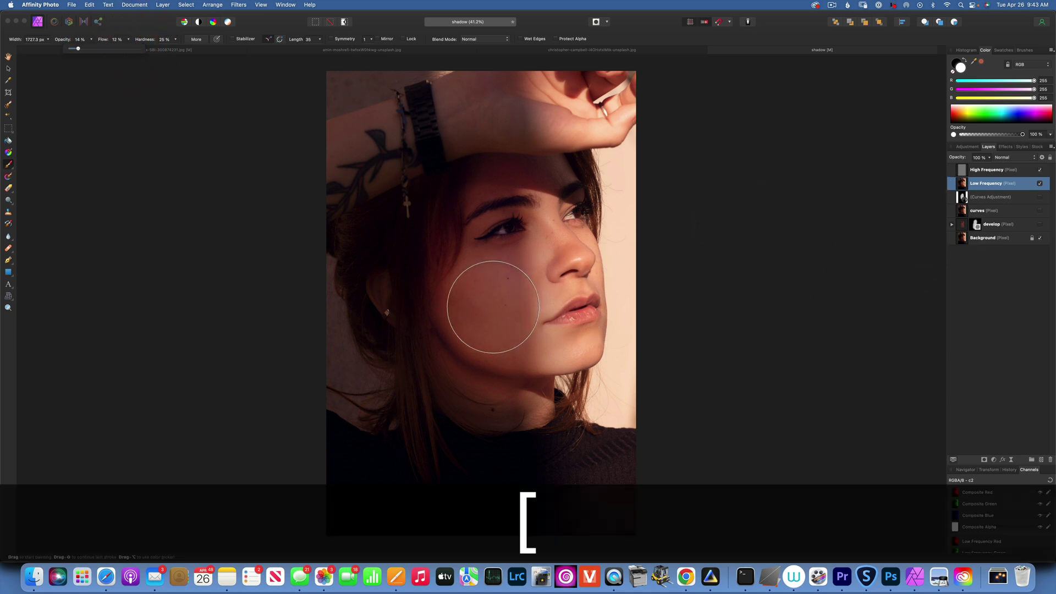
pyautogui.click(692, 273)
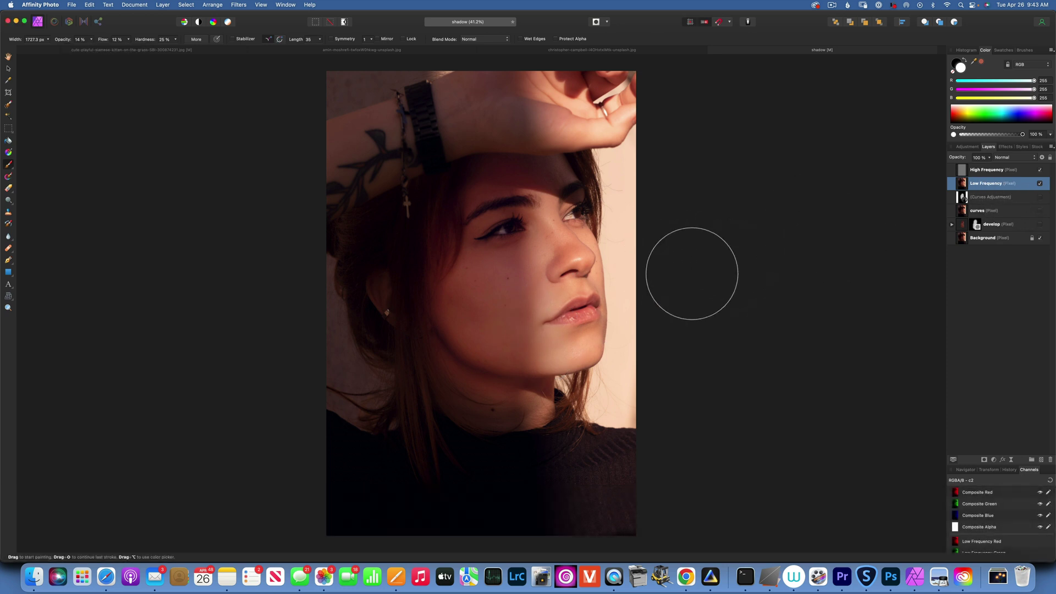
pyautogui.press('[')
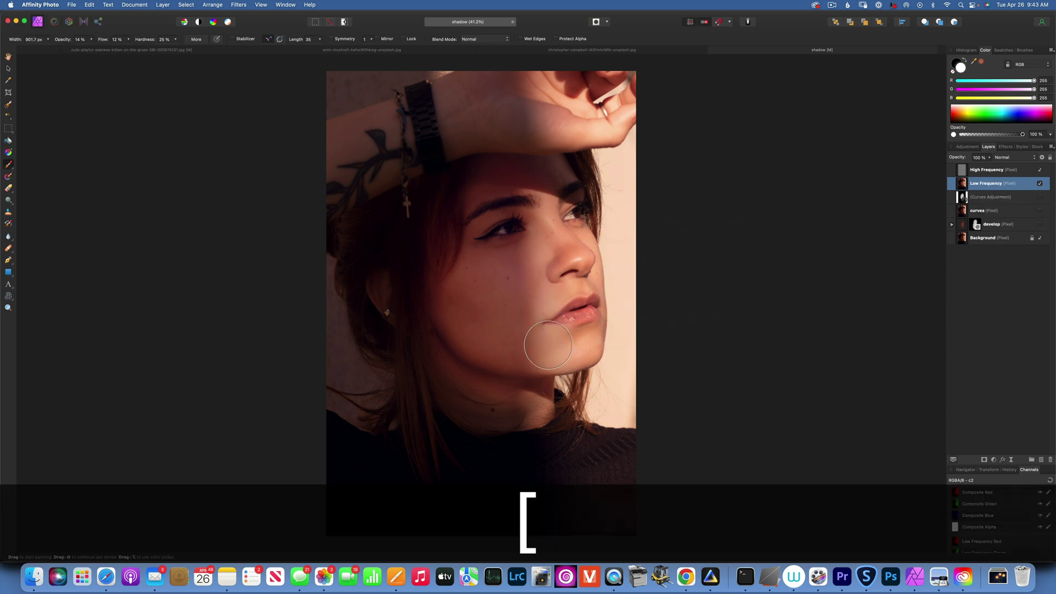
pyautogui.press(']')
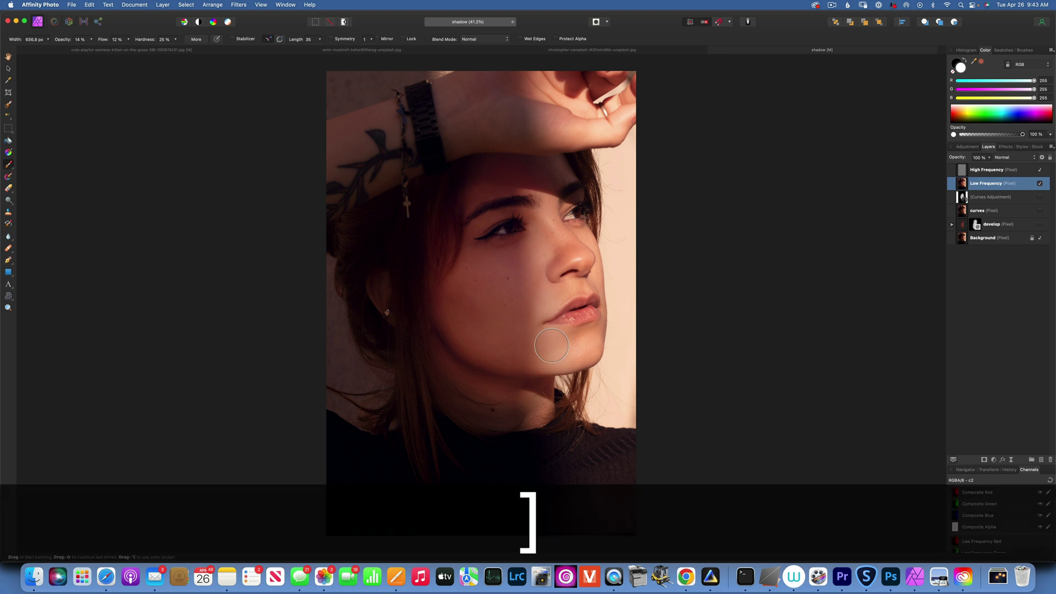
# - Repeatedly sample nearby skin tones and paint them over the shadow edge around the chin and cheek on the Low Frequency layer
pyautogui.press('alt')
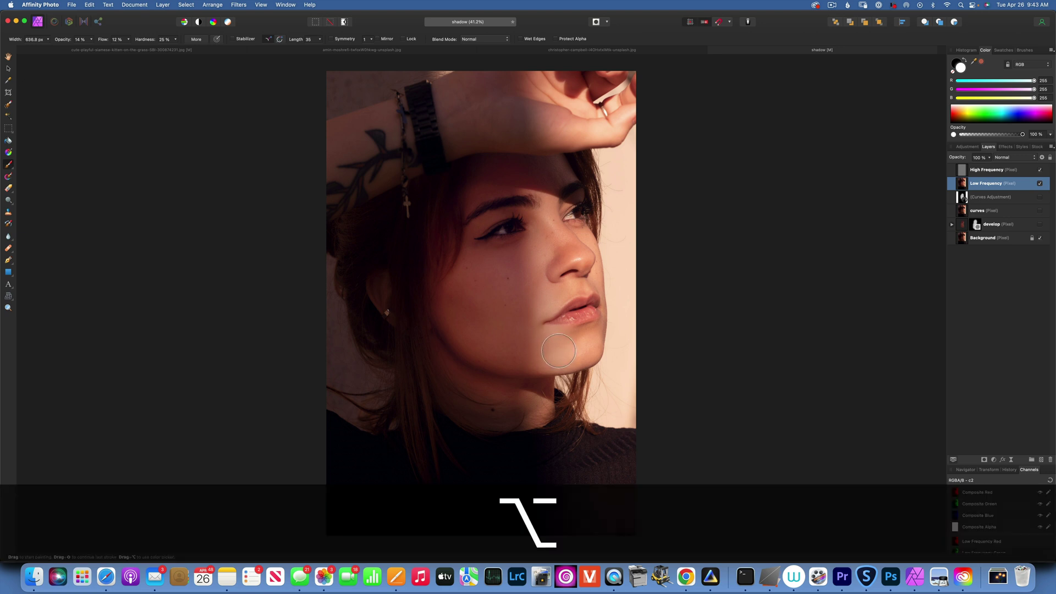
pyautogui.keyDown('alt'); pyautogui.click(558, 350); pyautogui.keyUp('alt')
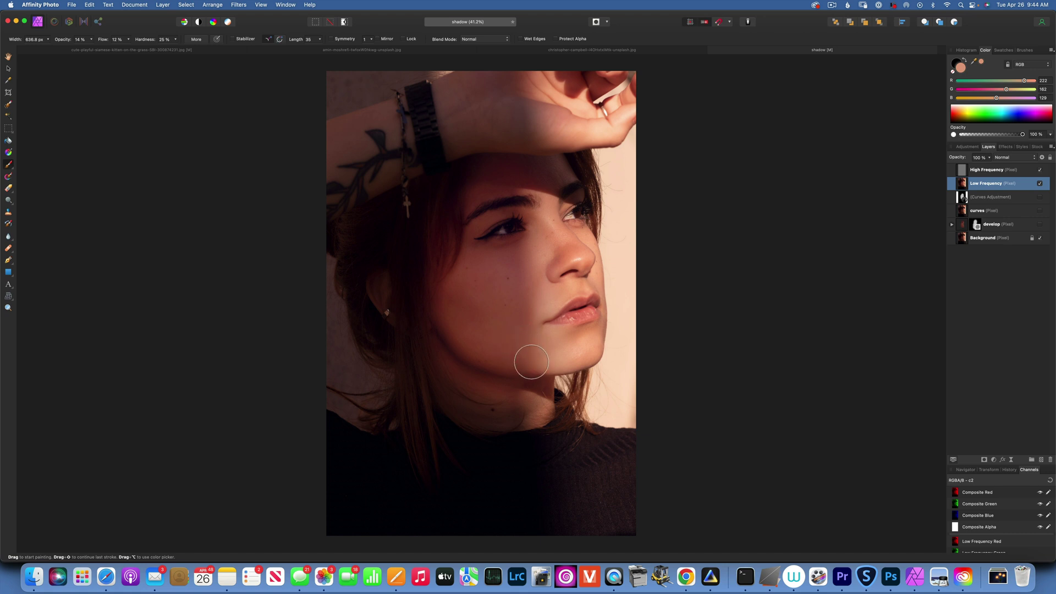
pyautogui.press('alt')
pyautogui.press('alt')
pyautogui.press('alt')
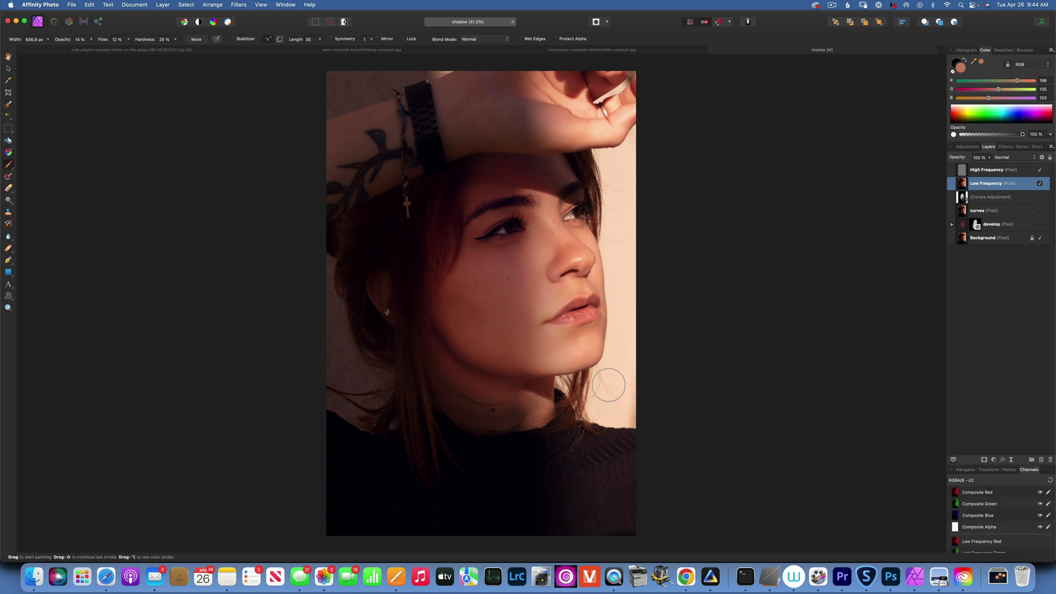
pyautogui.press('alt')
pyautogui.keyDown('alt'); pyautogui.click(560, 349); pyautogui.keyUp('alt')
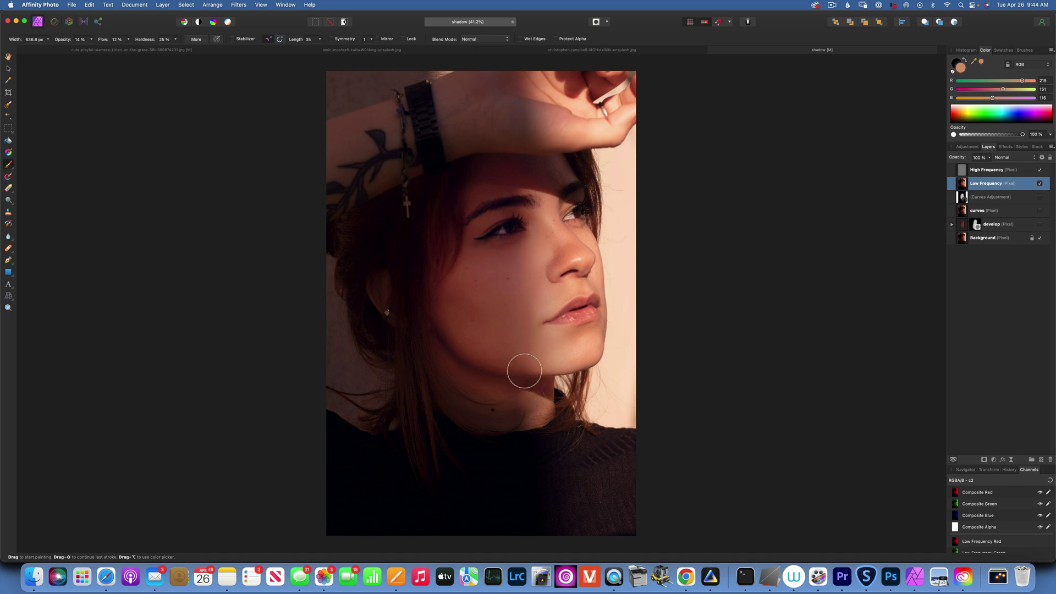
pyautogui.press('alt')
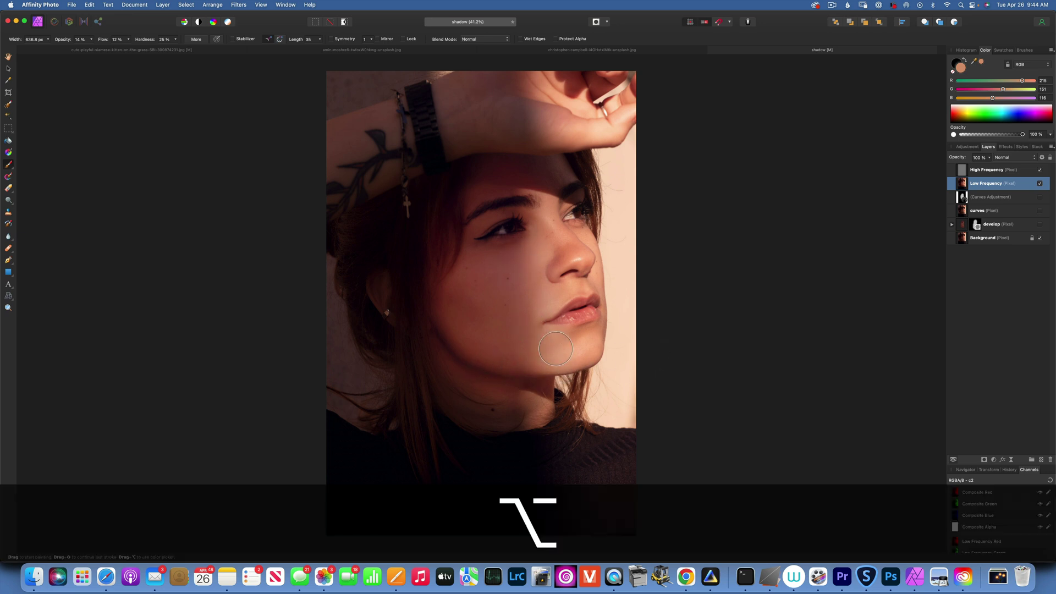
pyautogui.keyDown('alt'); pyautogui.click(523, 340); pyautogui.keyUp('alt')
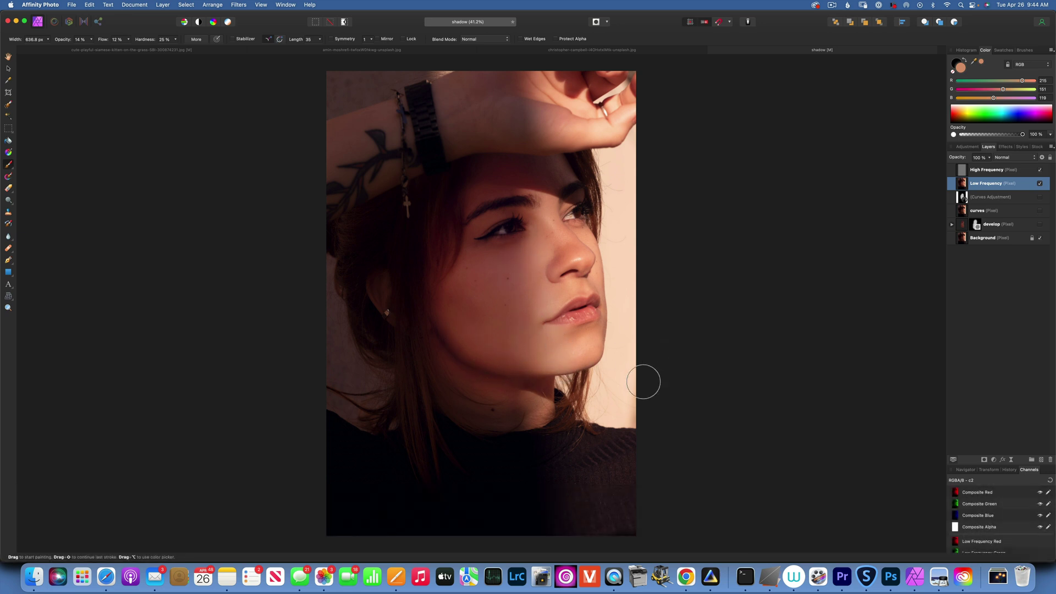
pyautogui.press('alt')
# - Group the High Frequency and Low Frequency layers together
pyautogui.click(999, 168)
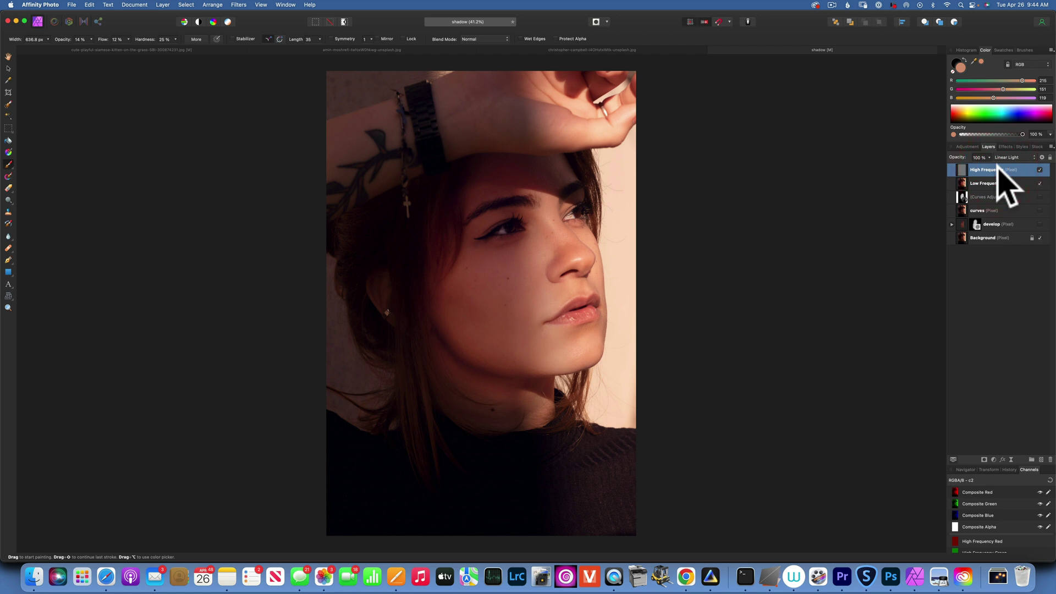
pyautogui.click(990, 182)
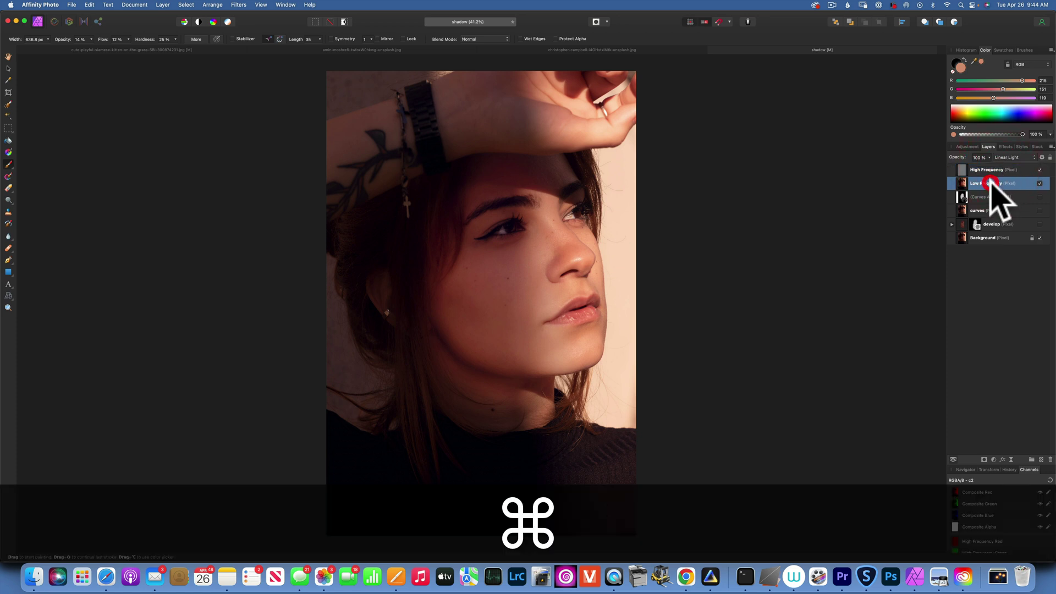
pyautogui.click(994, 169)
pyautogui.keyDown('super'); pyautogui.click(996, 183); pyautogui.keyUp('super')
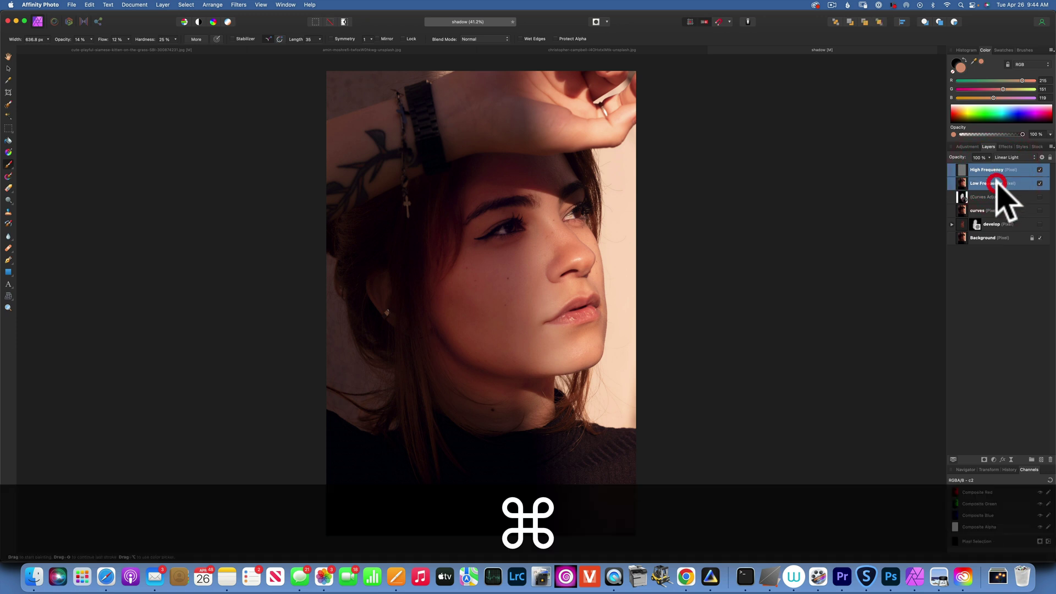
pyautogui.press('super+g')
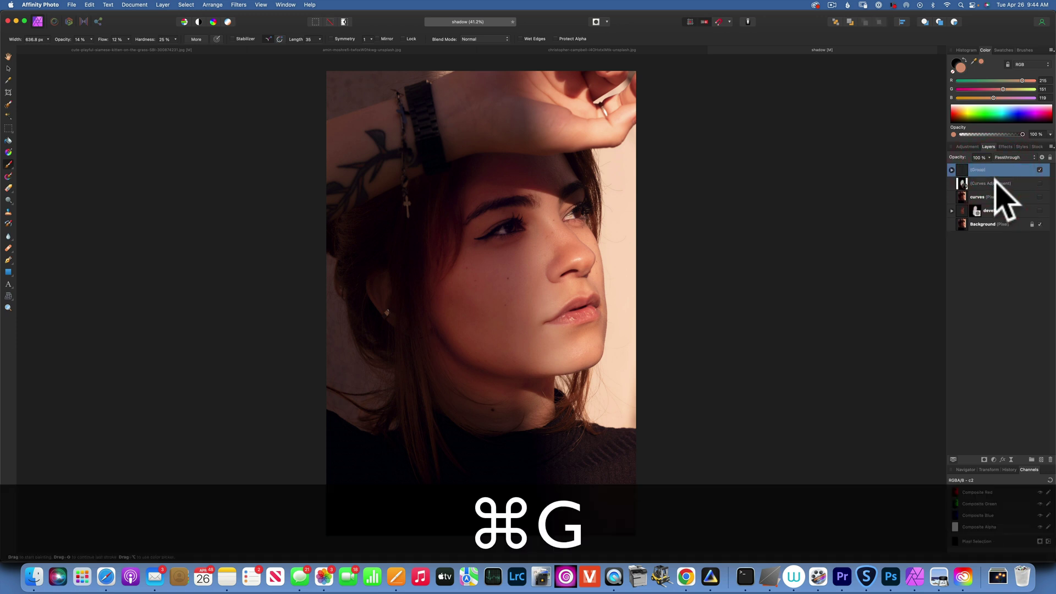
# - Compare the image with and without the frequency separation group
pyautogui.click(1039, 170)
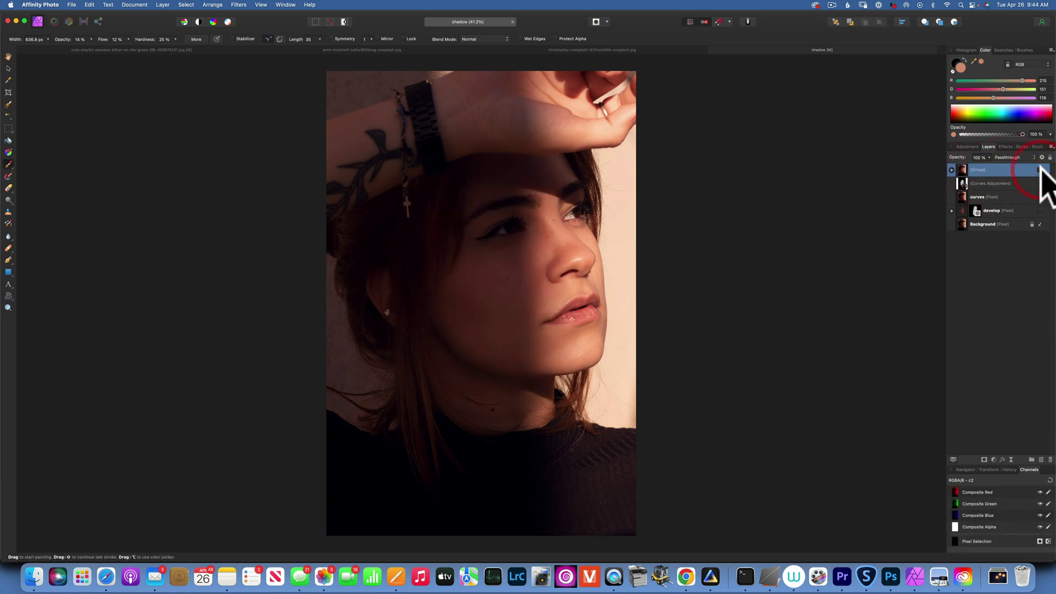
pyautogui.click(1039, 170)
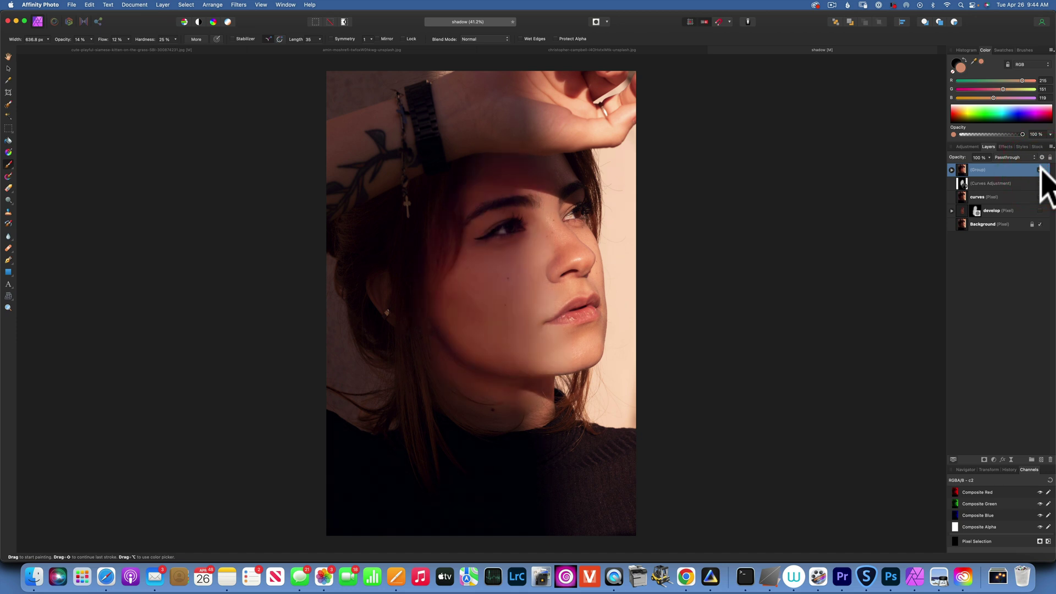
pyautogui.click(1040, 169)
pyautogui.click(1039, 170)
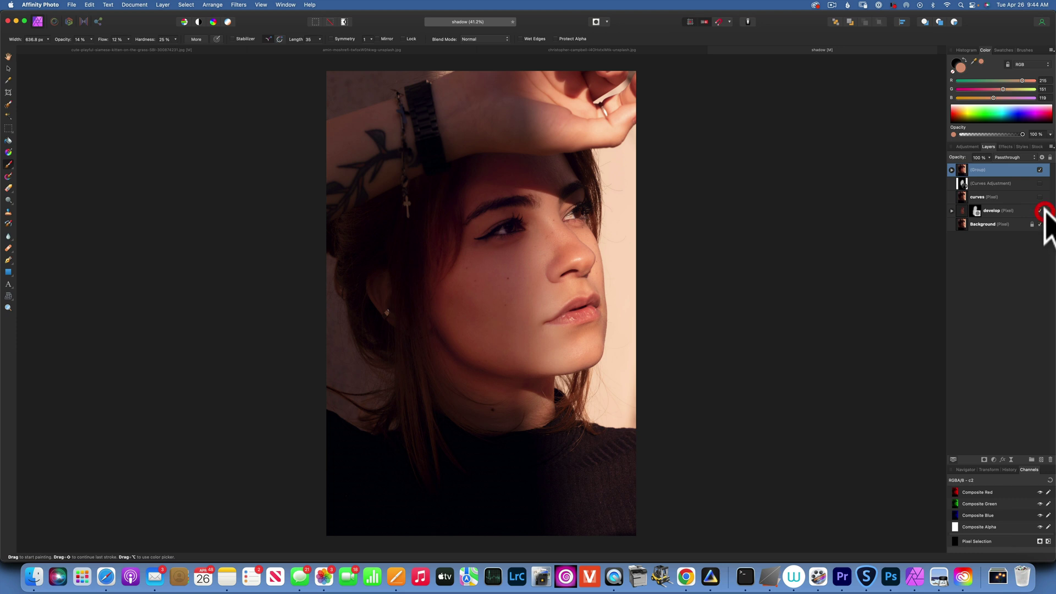
# - Show the develop layer and compare its result with the original background and the frequency separation group, leaving both layers visible
pyautogui.click(1040, 211)
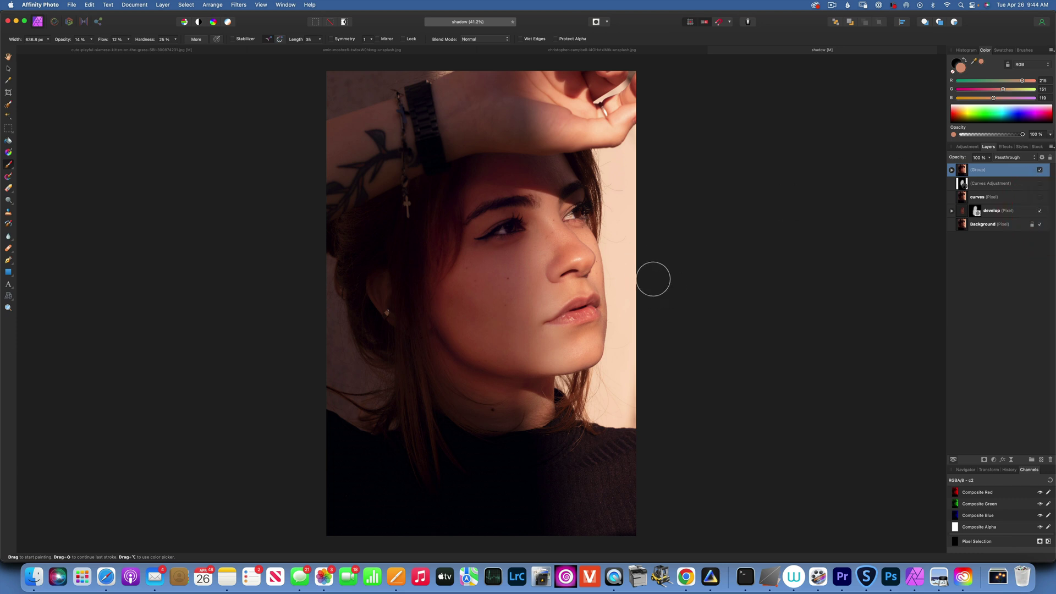
pyautogui.click(1040, 170)
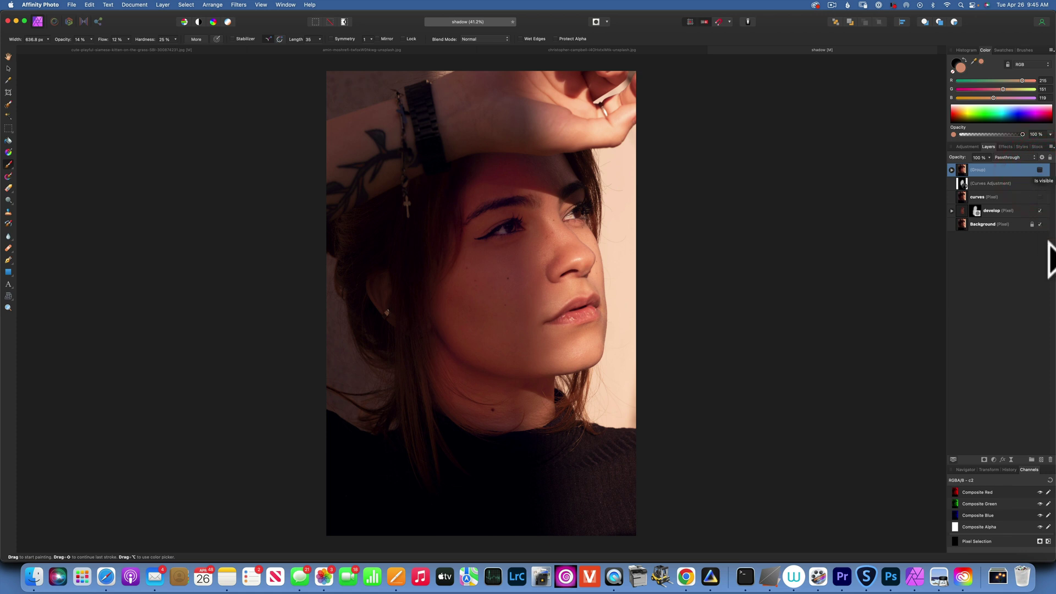
pyautogui.click(1039, 210)
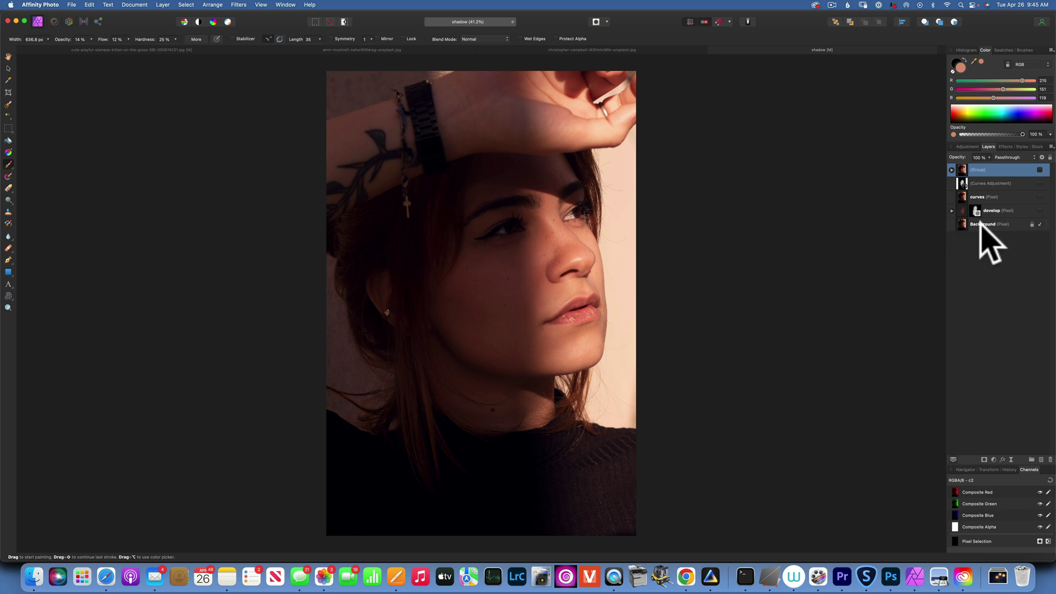
pyautogui.click(1039, 210)
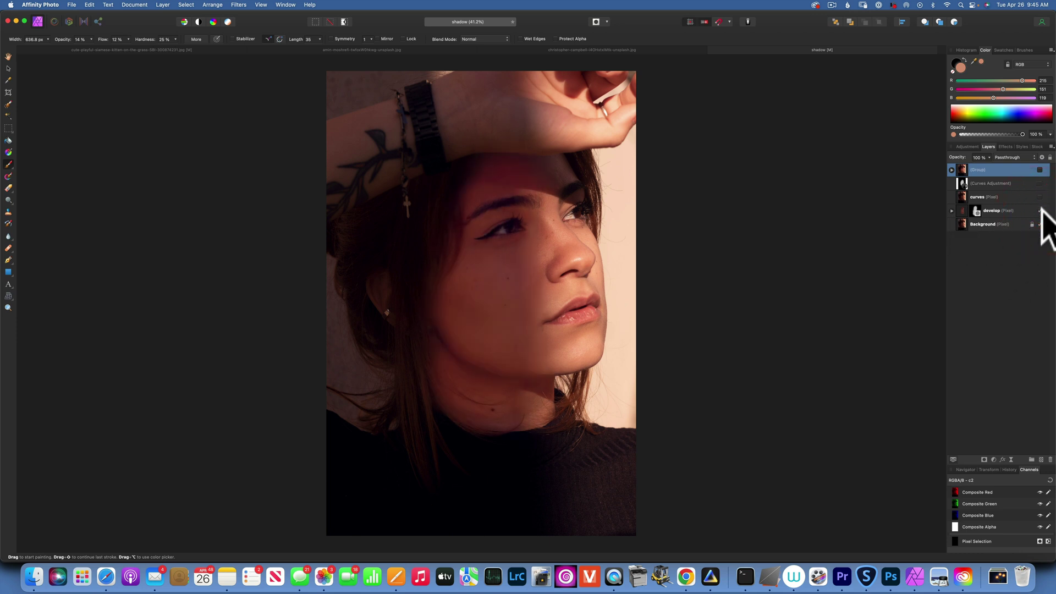
pyautogui.click(1039, 169)
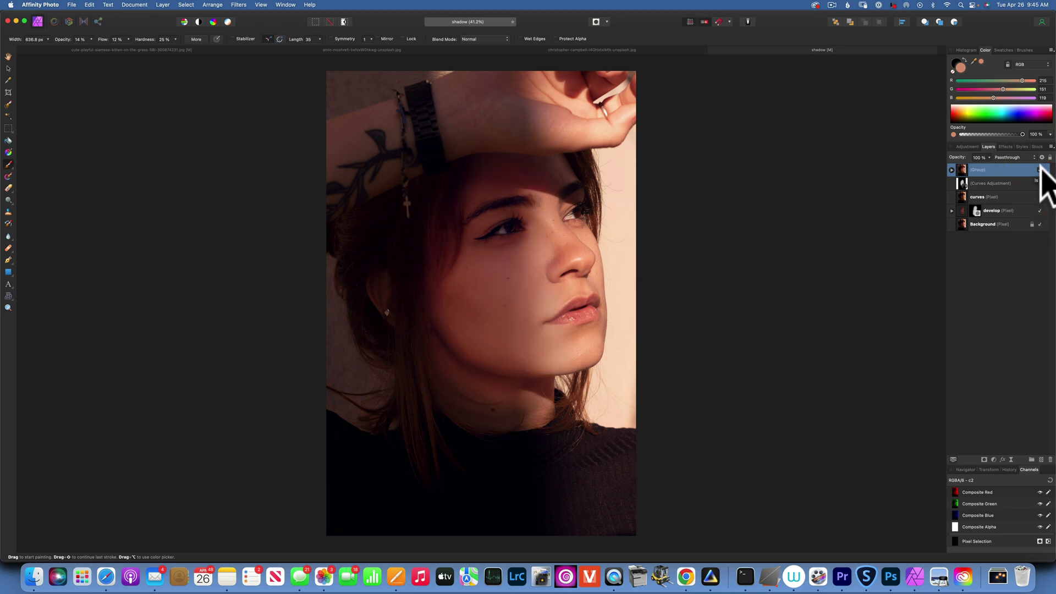